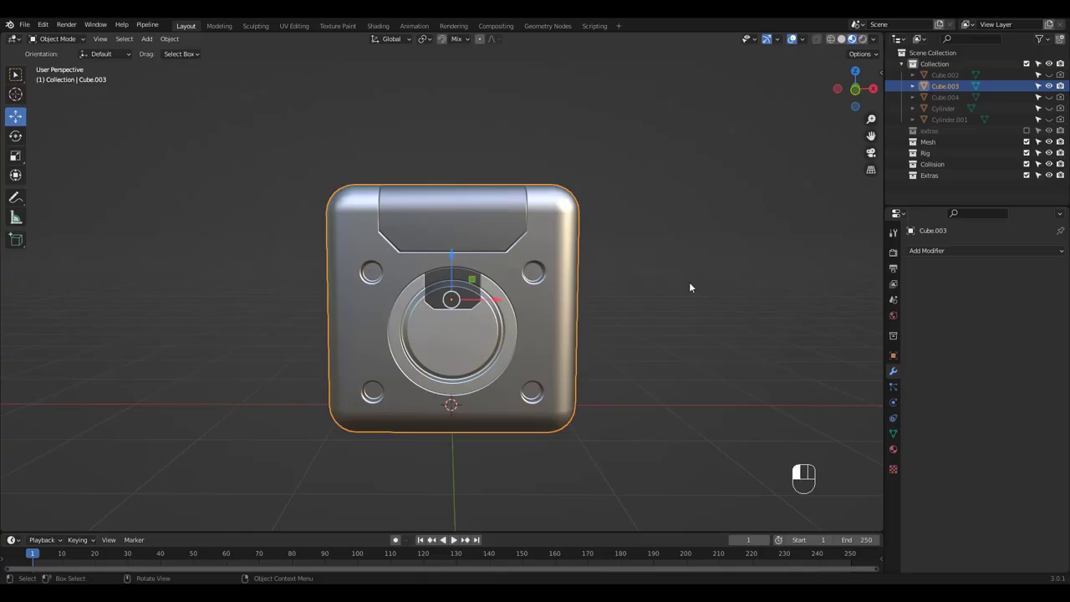
Examine the separate parts of Cube.003 in Edit Mode by selecting the linked body, upper panel and round centre pieces in turn
click(689, 282)
click(569, 343)
middle_drag(589, 331, 559, 323)
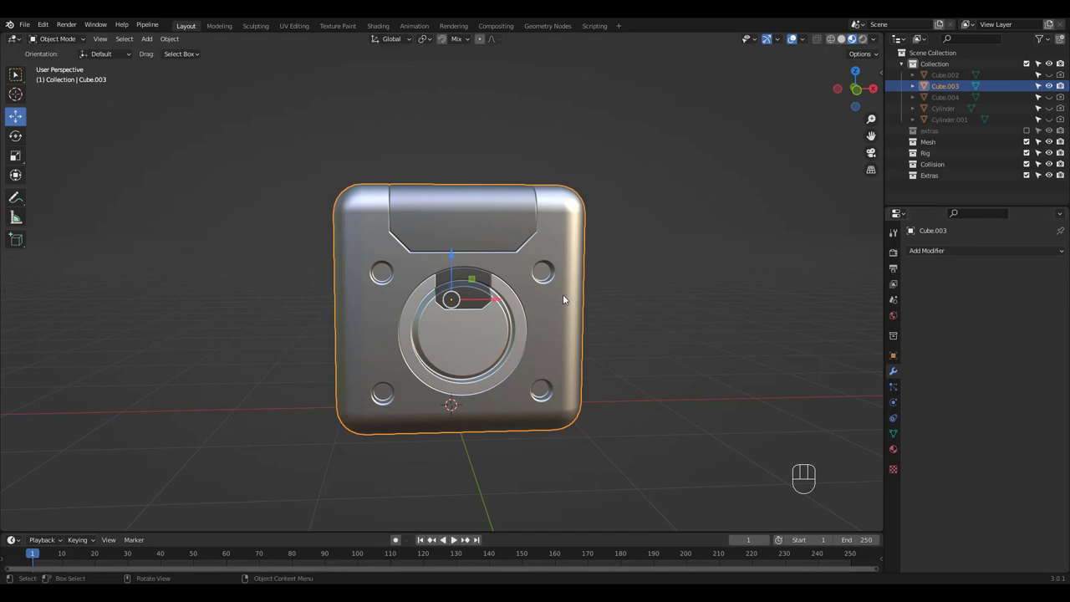
middle_drag(563, 295, 562, 271)
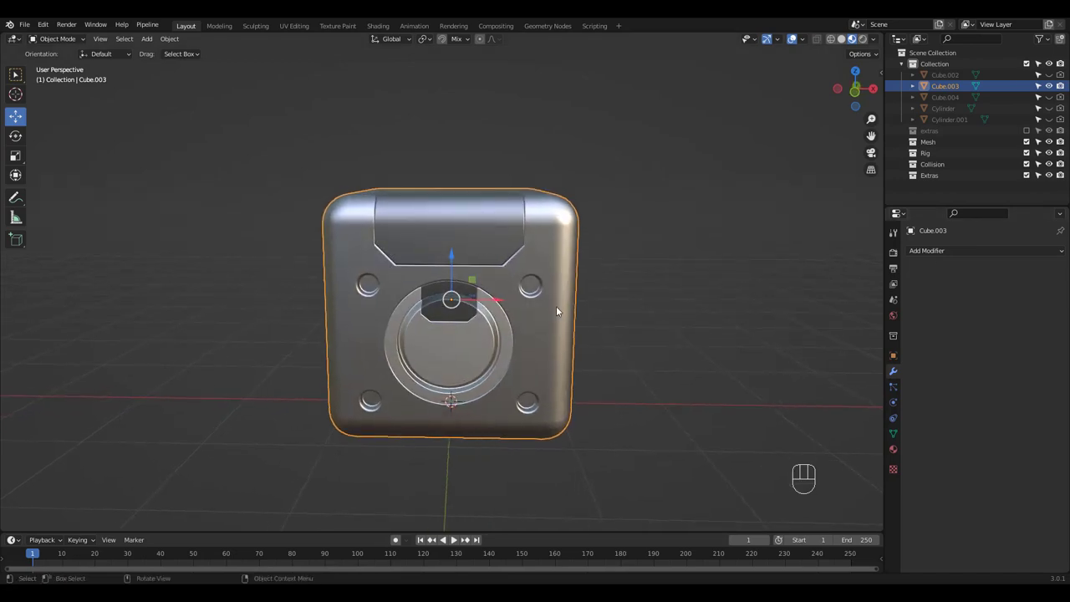
key(Tab)
click(610, 328)
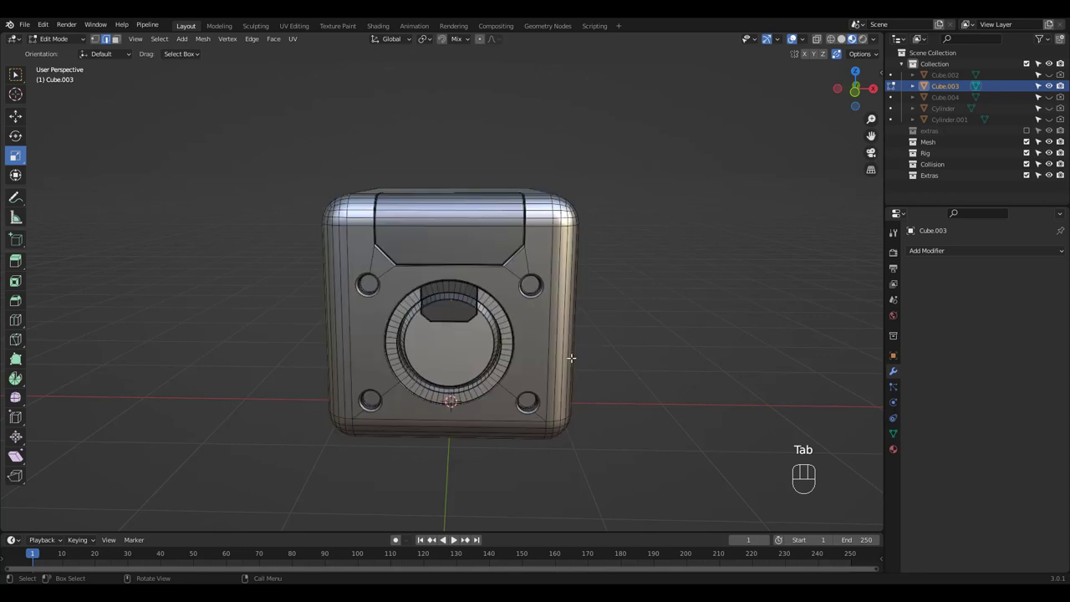
key(l)
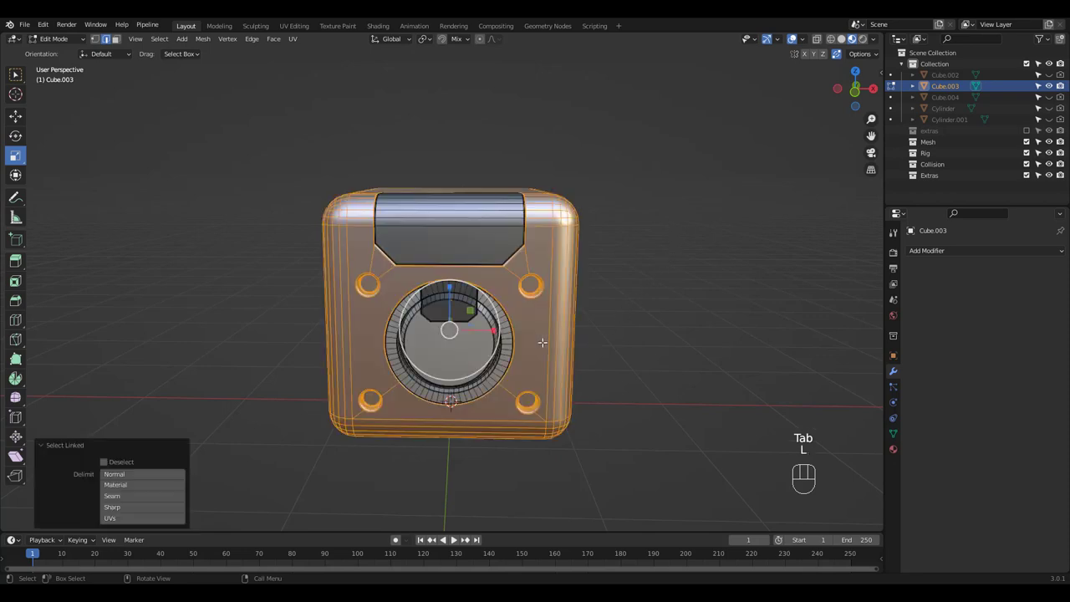
click(638, 286)
key(l)
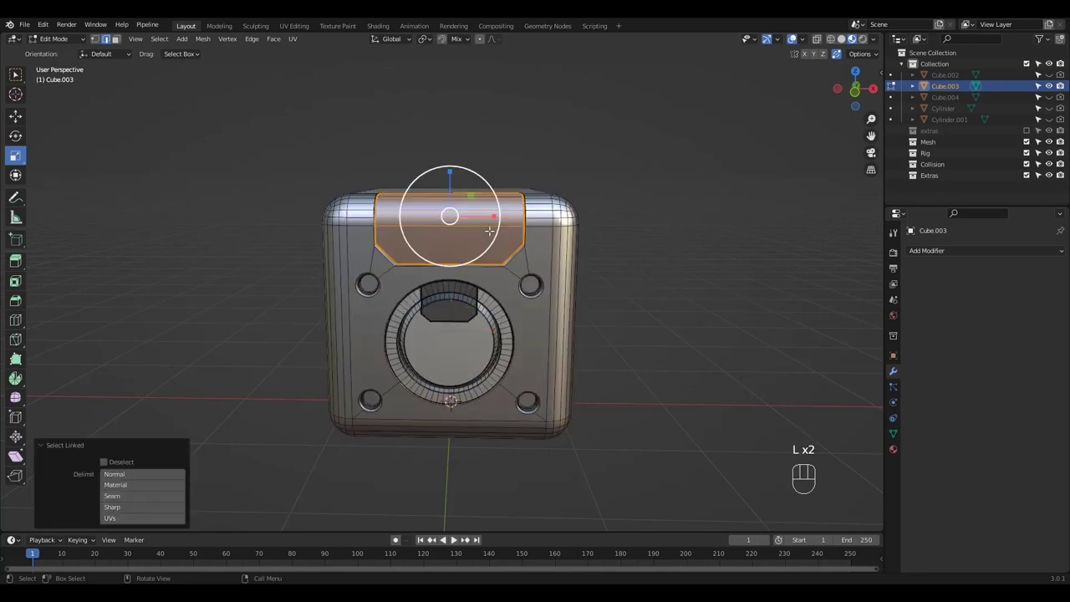
click(645, 293)
key(l)
click(625, 289)
key(l)
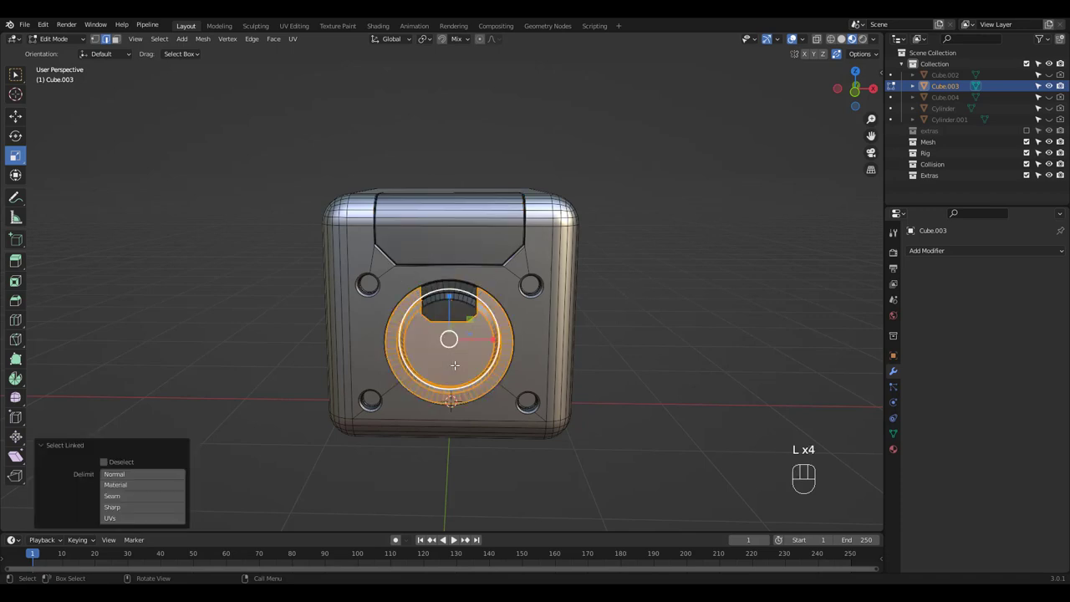
click(650, 294)
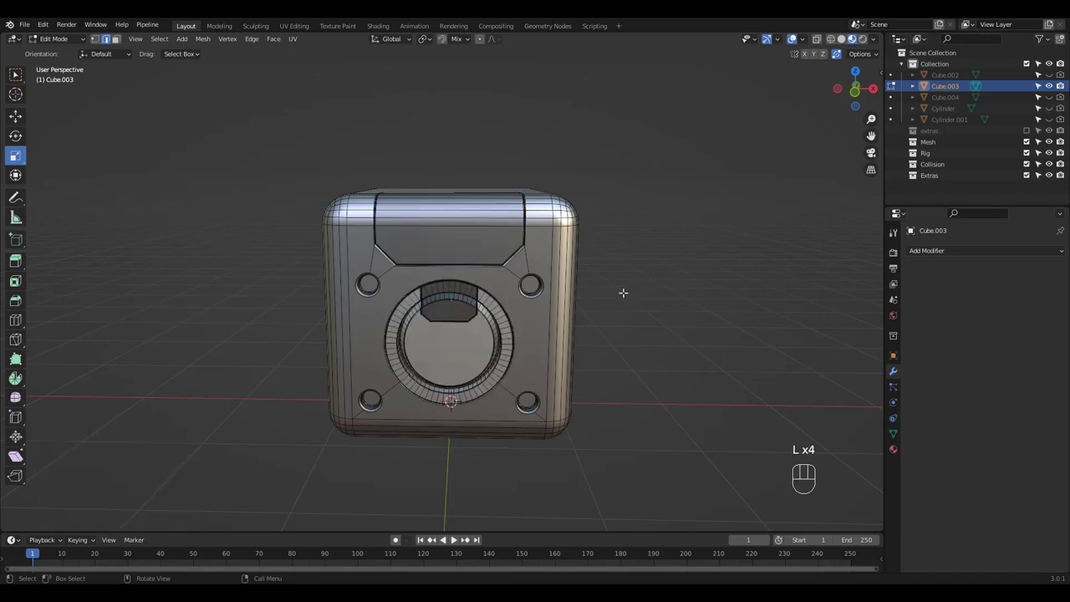
Check the cube's material assignments by selecting the faces that use Material and Material.002, and return to Object Mode
click(893, 449)
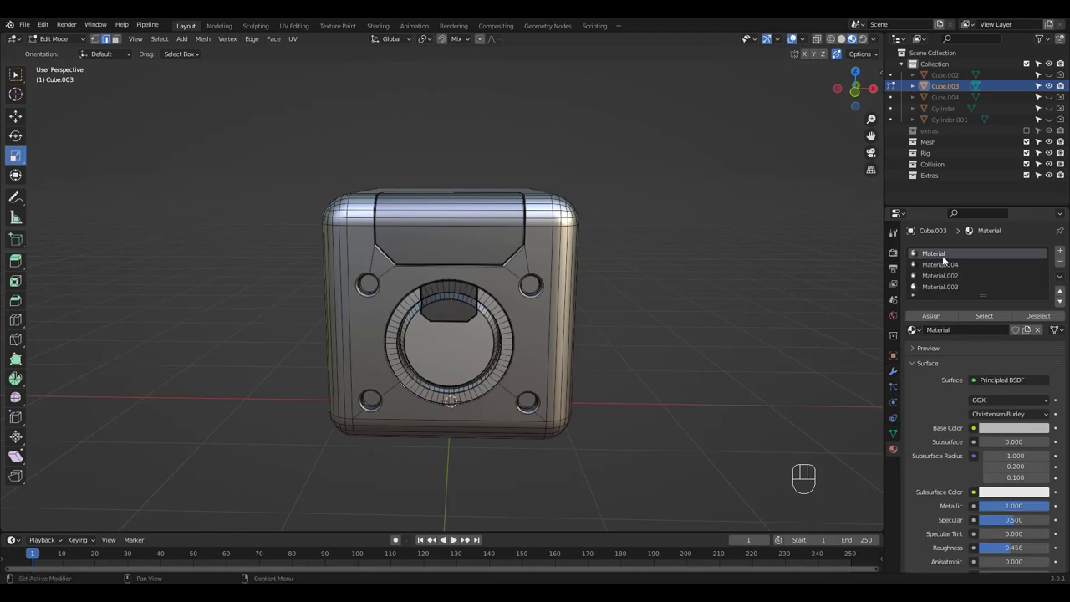
click(989, 317)
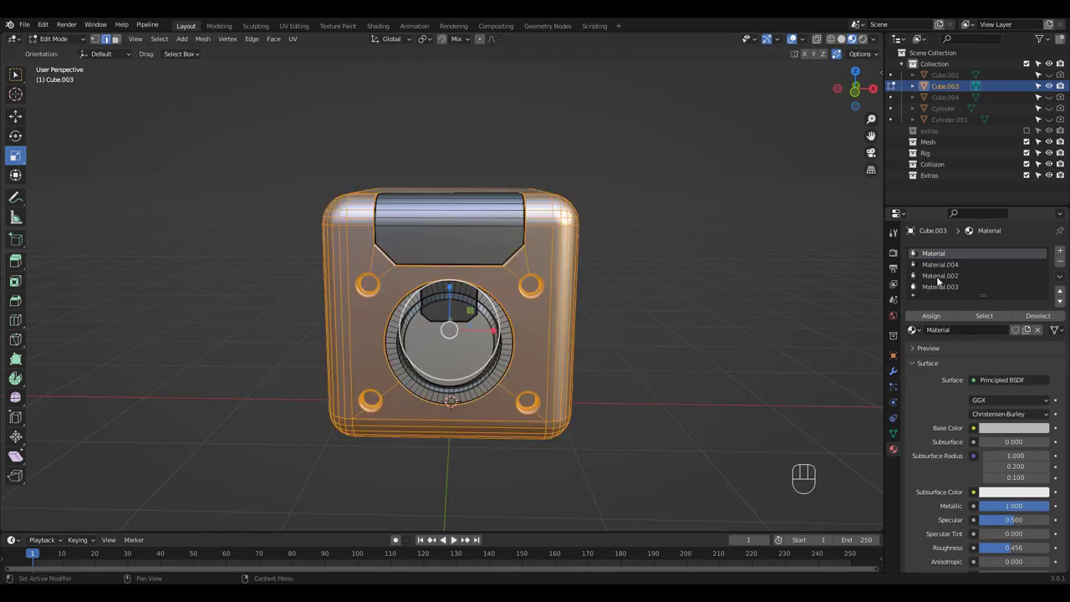
click(772, 311)
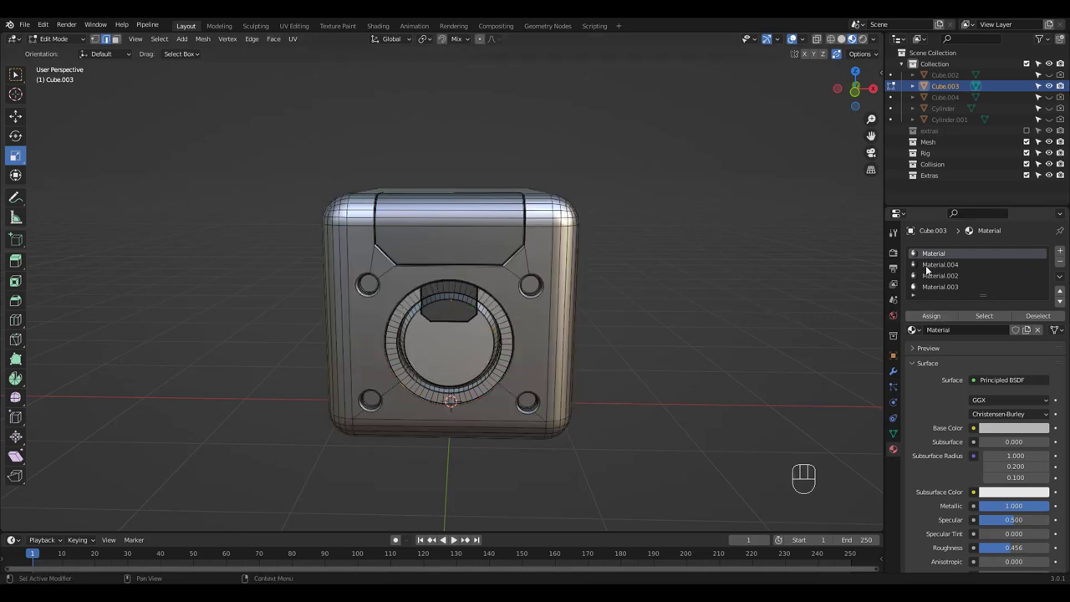
click(935, 265)
click(933, 287)
click(939, 277)
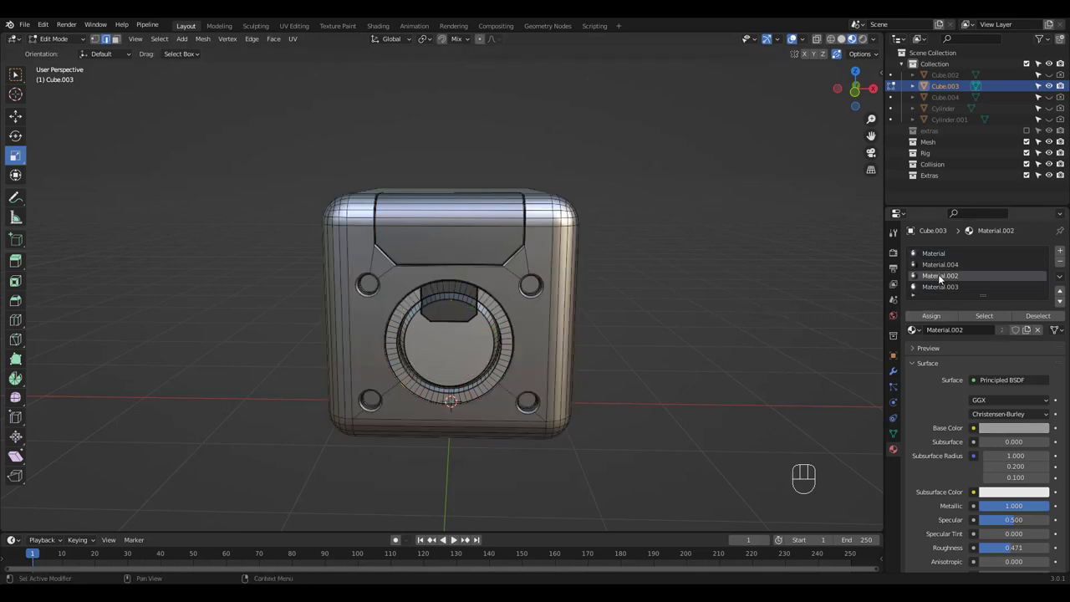
click(987, 318)
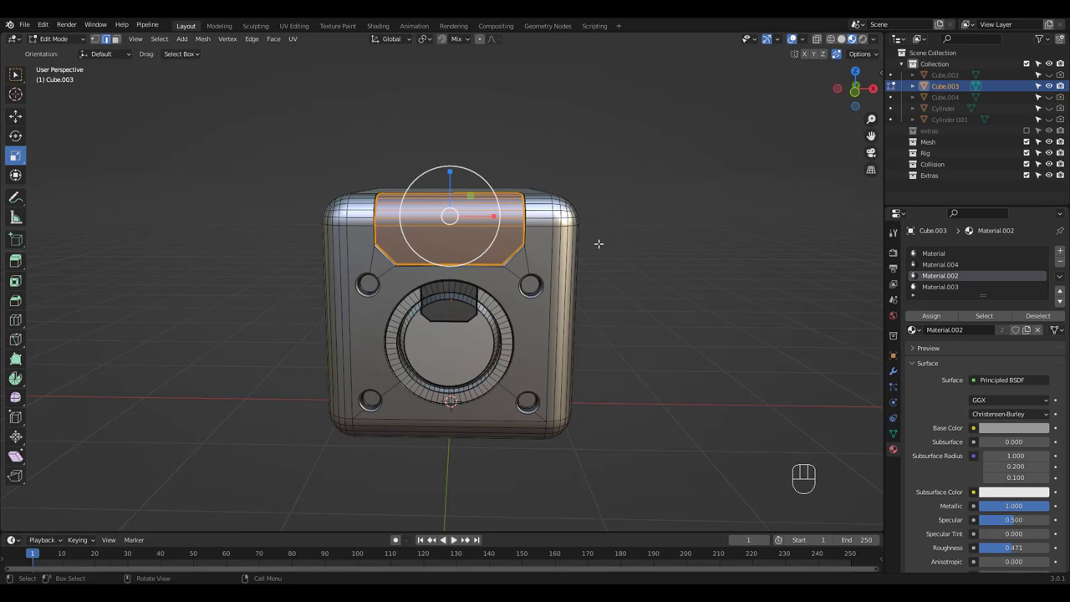
click(751, 295)
click(940, 287)
click(940, 264)
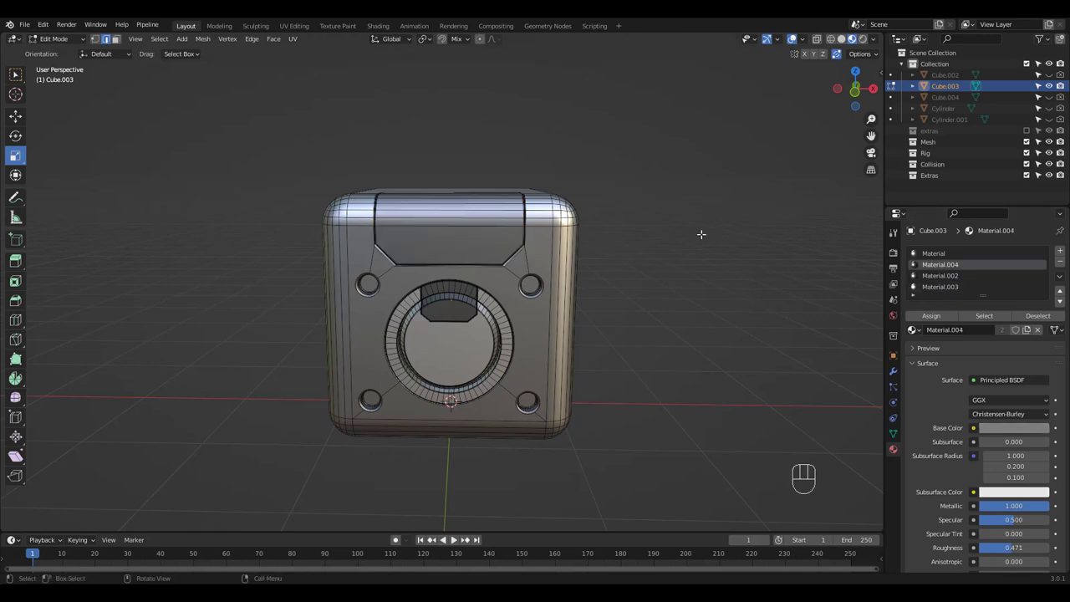
key(Tab)
click(699, 239)
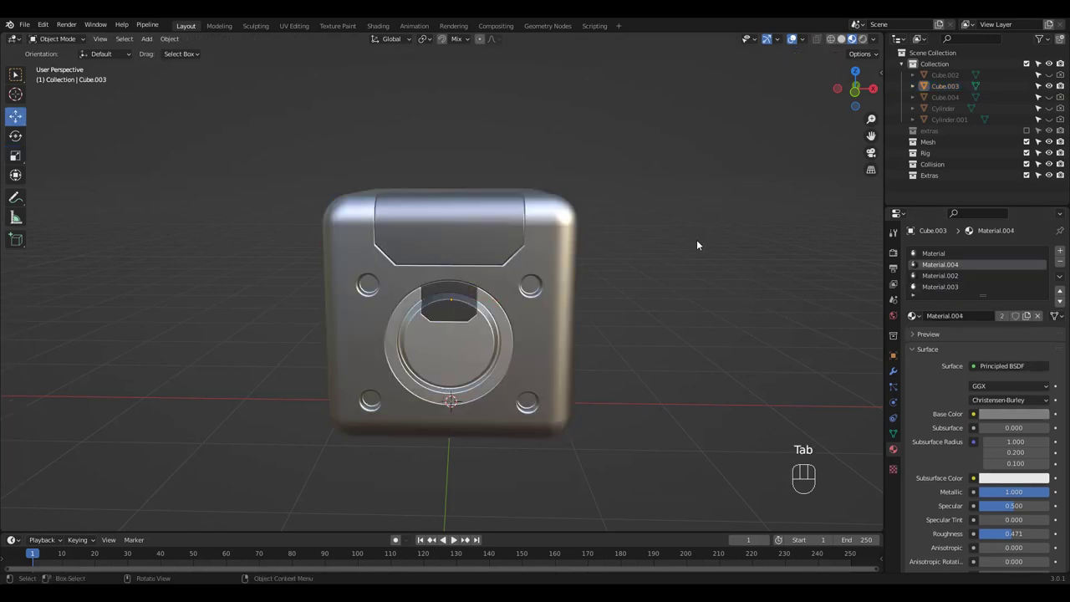
Move Cube.003 into the Mesh collection and export it to Unreal through the Pipeline add-on
click(553, 345)
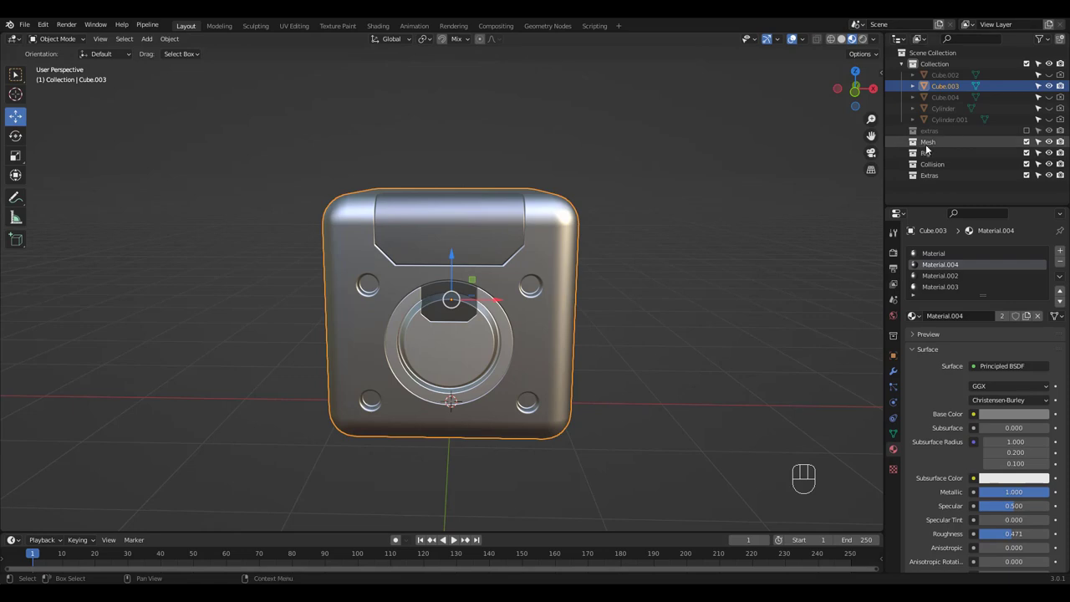
key(m)
click(535, 327)
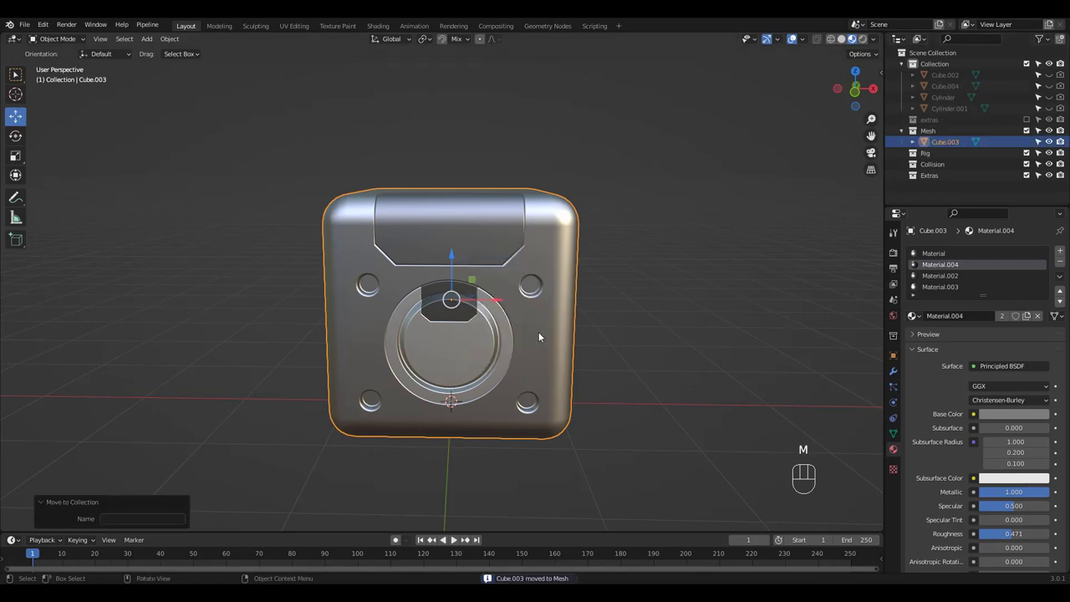
click(147, 24)
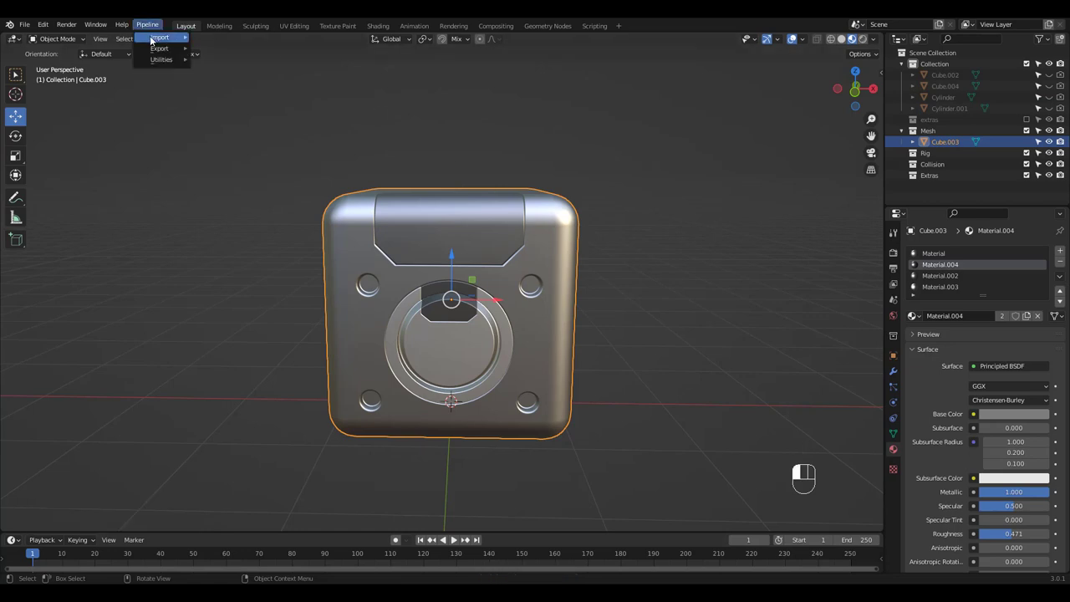
mouse_move(153, 49)
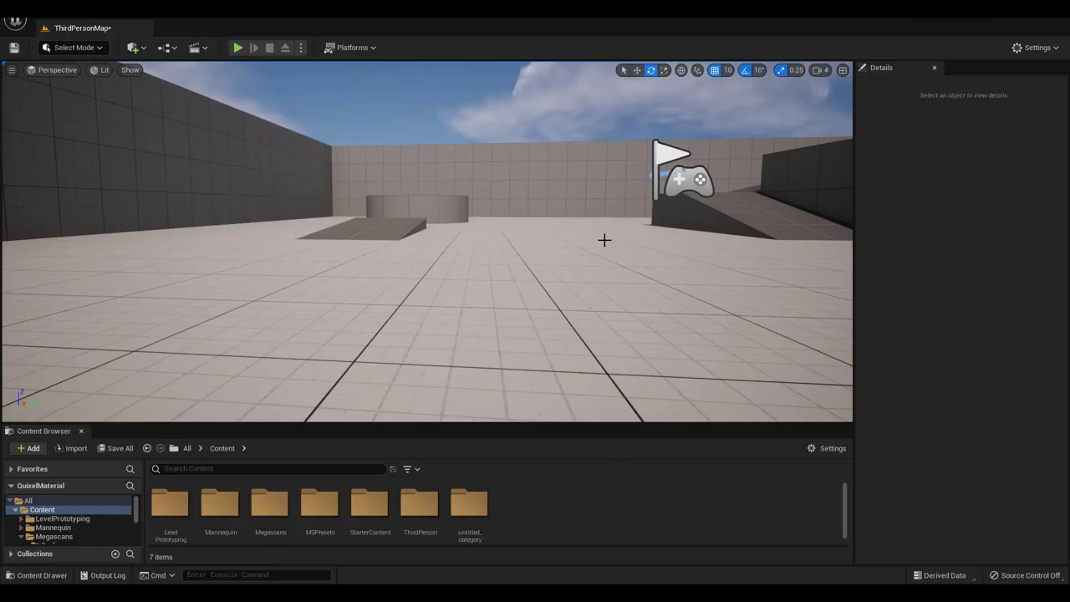
Switch to Unreal Editor and open the untitled_asset folder inside untitled_category
click(471, 511)
double_click(471, 512)
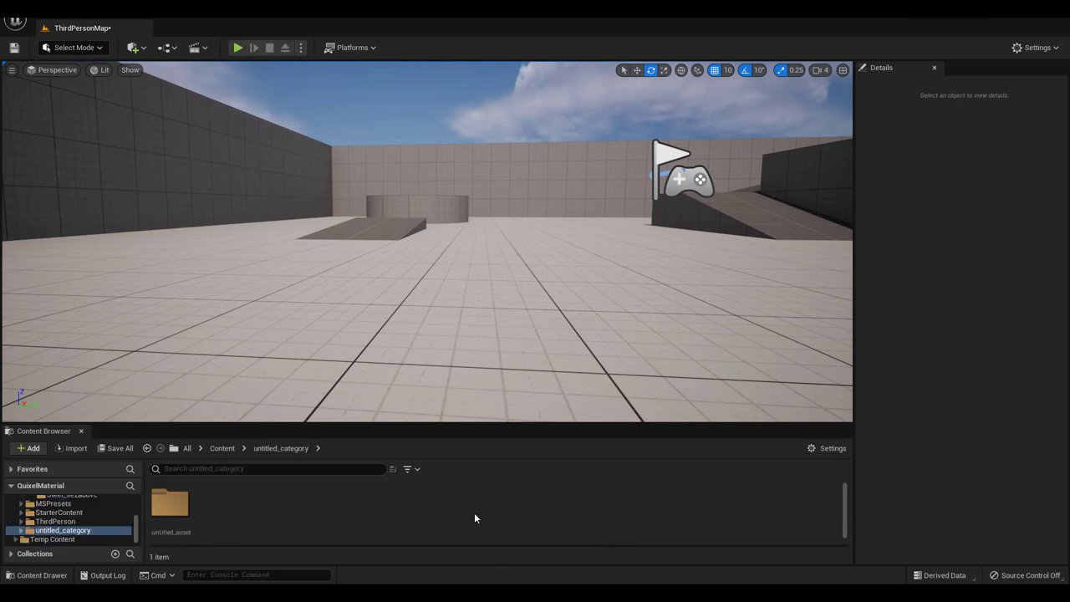
double_click(171, 505)
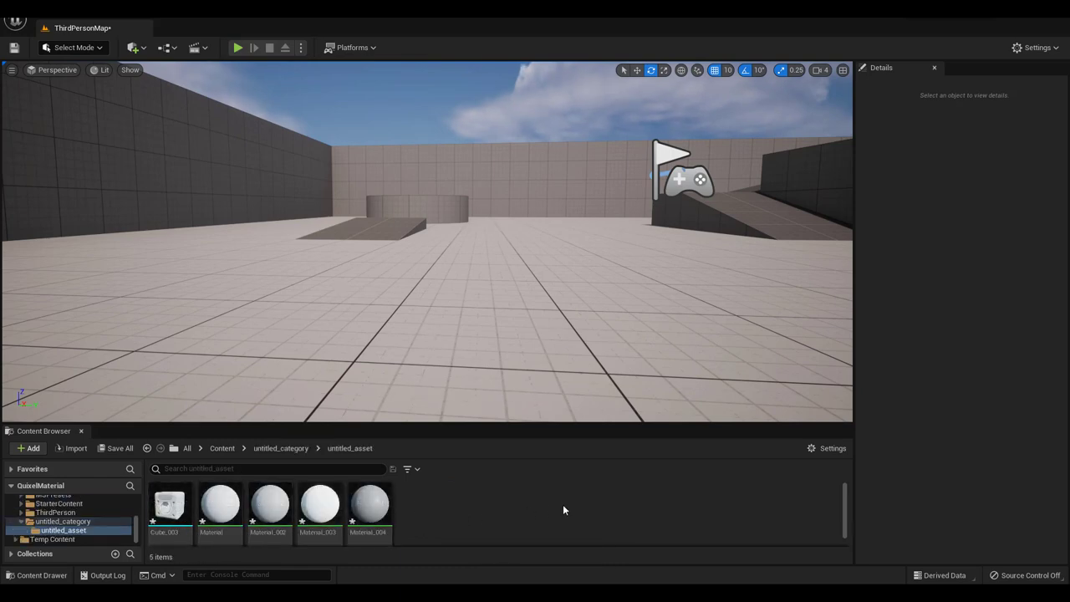
Place the Cube_003 mesh on the level floor at about X 870, Y 860, rotated about 70° around Z
click(172, 527)
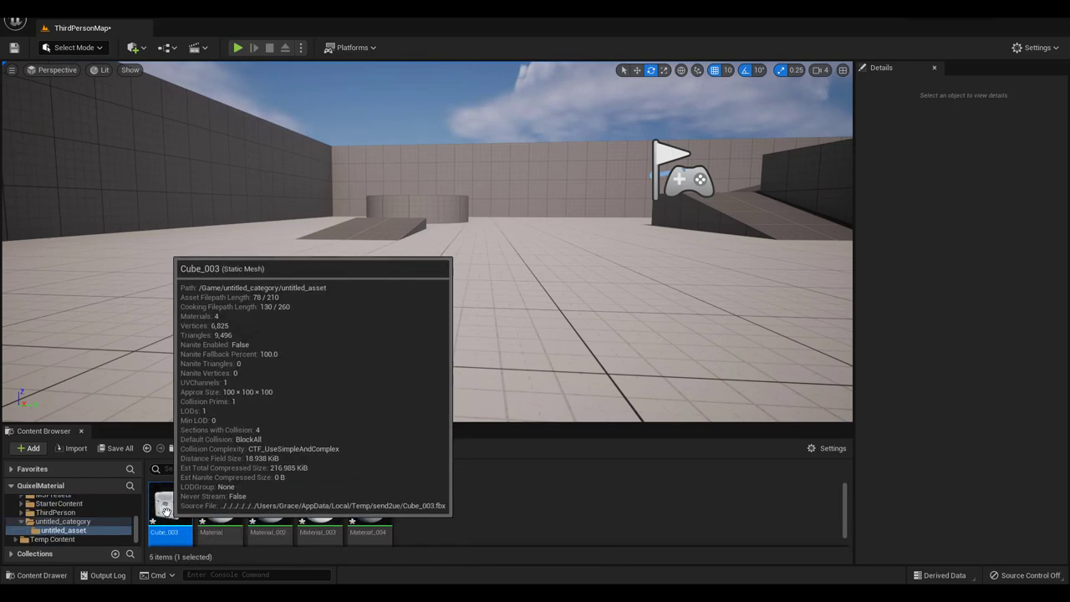
drag(171, 527, 250, 245)
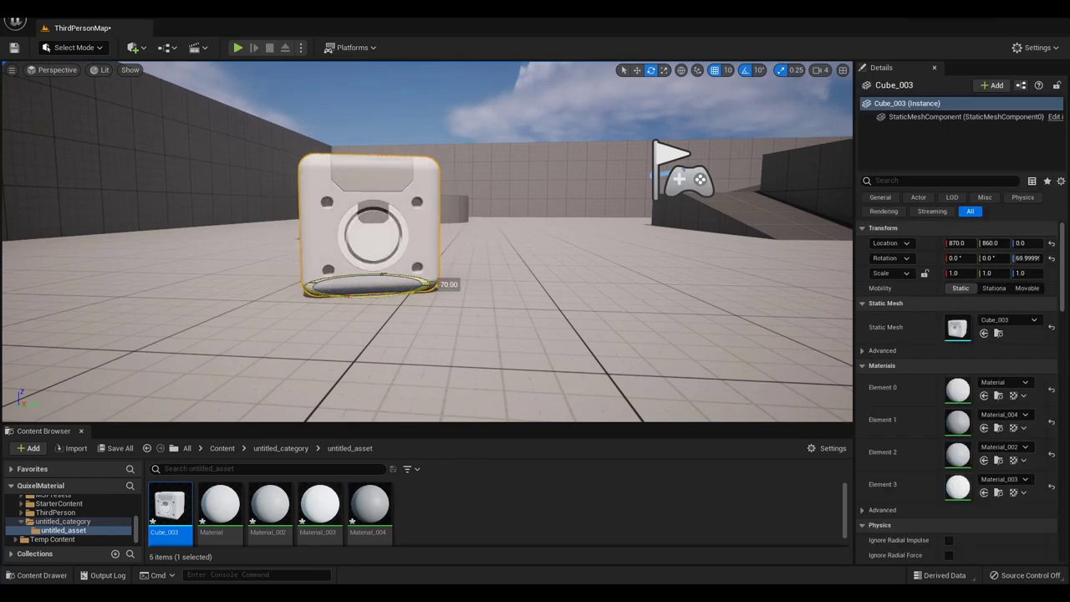
right_drag(396, 223, 407, 227)
key(w)
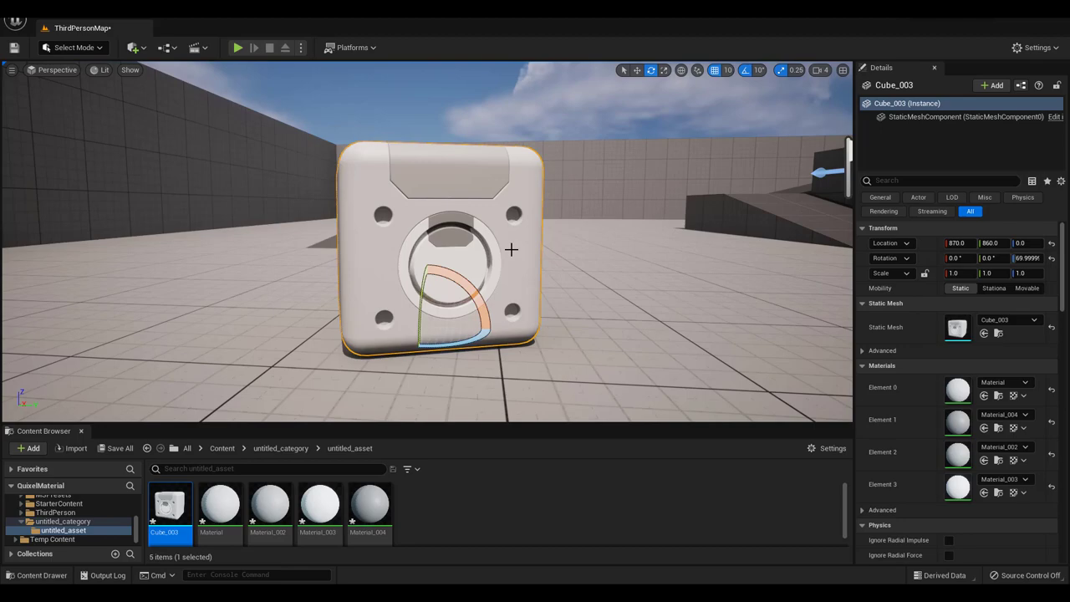
key(d)
right_drag(525, 249, 477, 245)
alt+drag(476, 245, 503, 239)
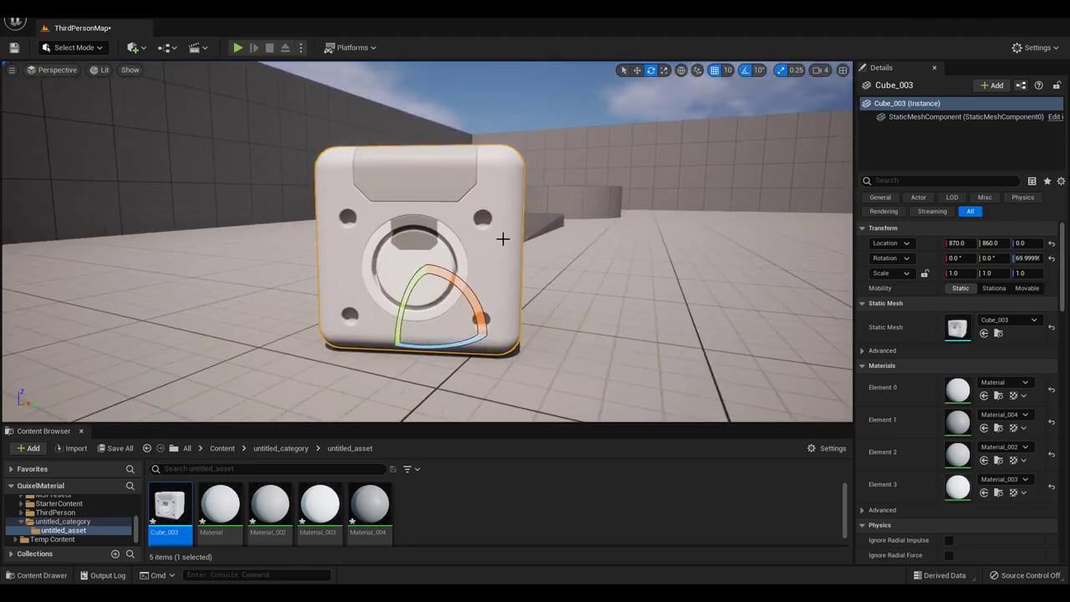
Switch to Quixel Bridge and browse the gun metal surfaces within the Metal category
click(514, 527)
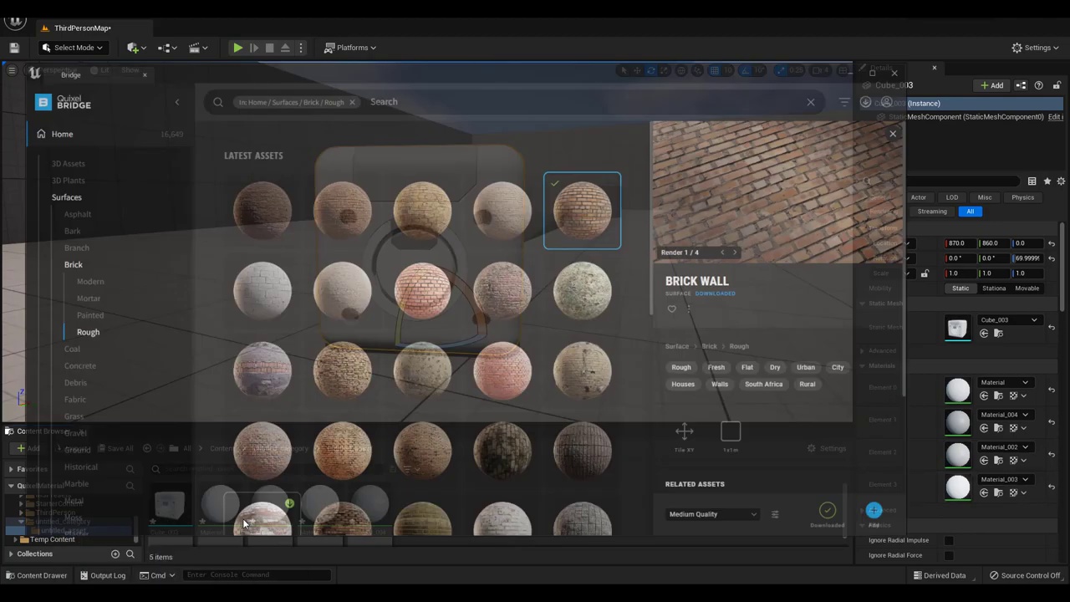
click(245, 524)
click(112, 419)
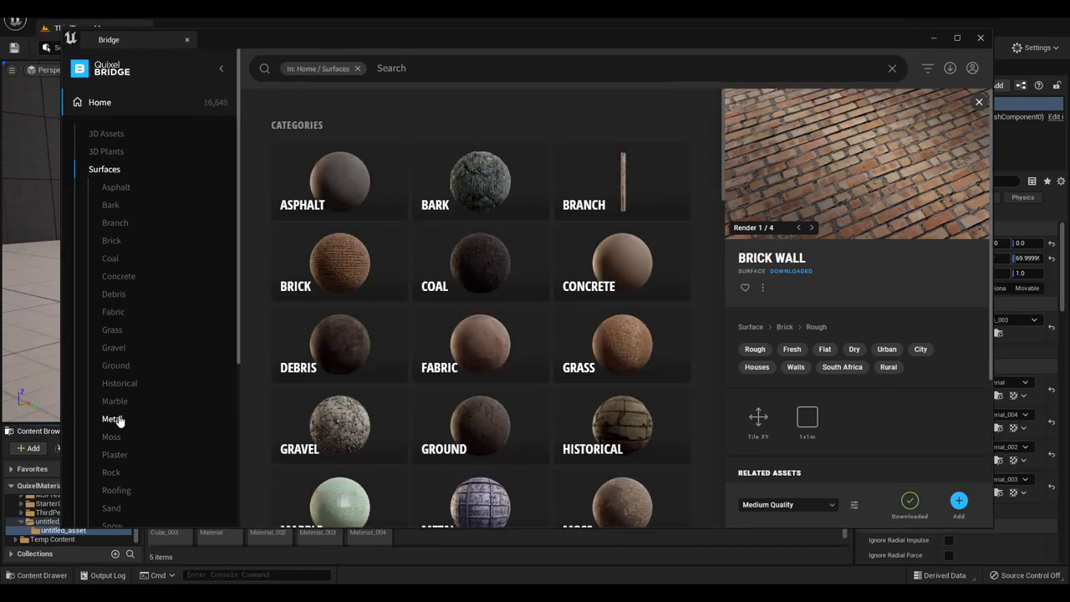
click(335, 282)
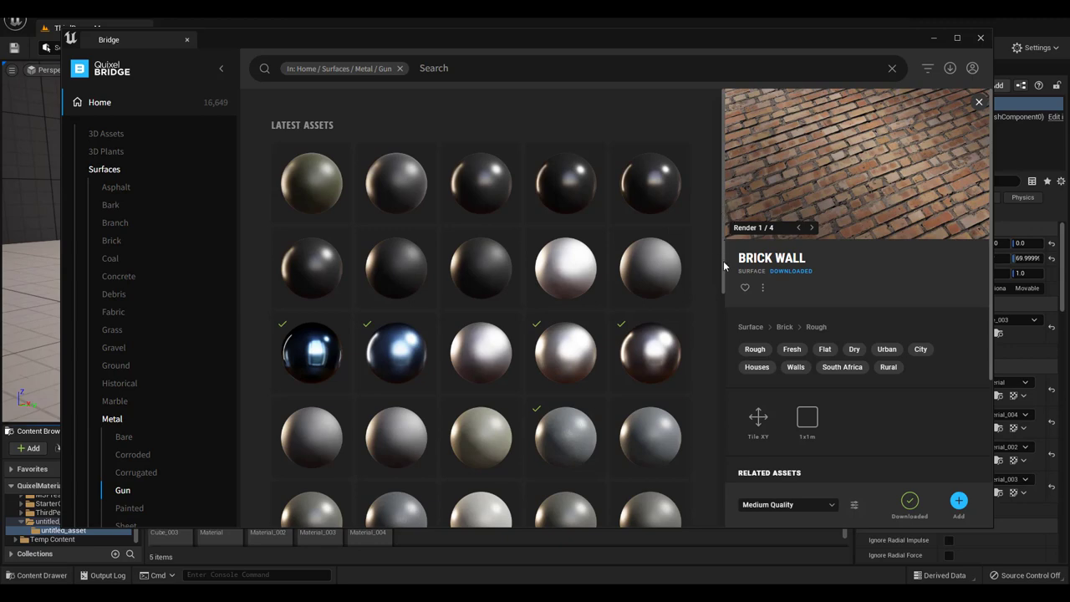
scroll(721, 293, down, 2)
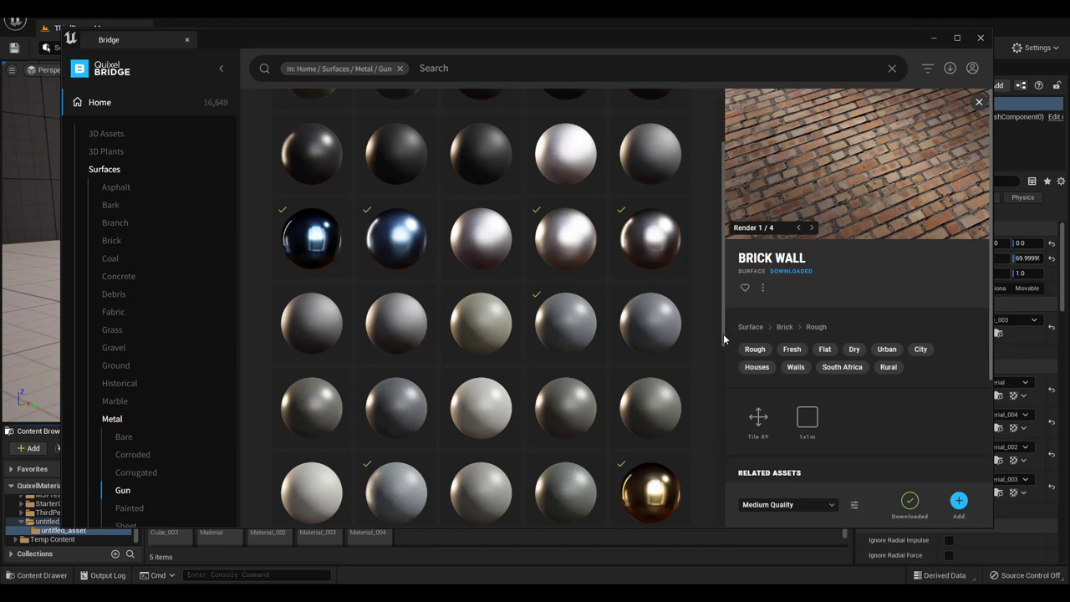
mouse_move(724, 334)
mouse_down()
mouse_move(711, 474)
mouse_move(715, 343)
mouse_up()
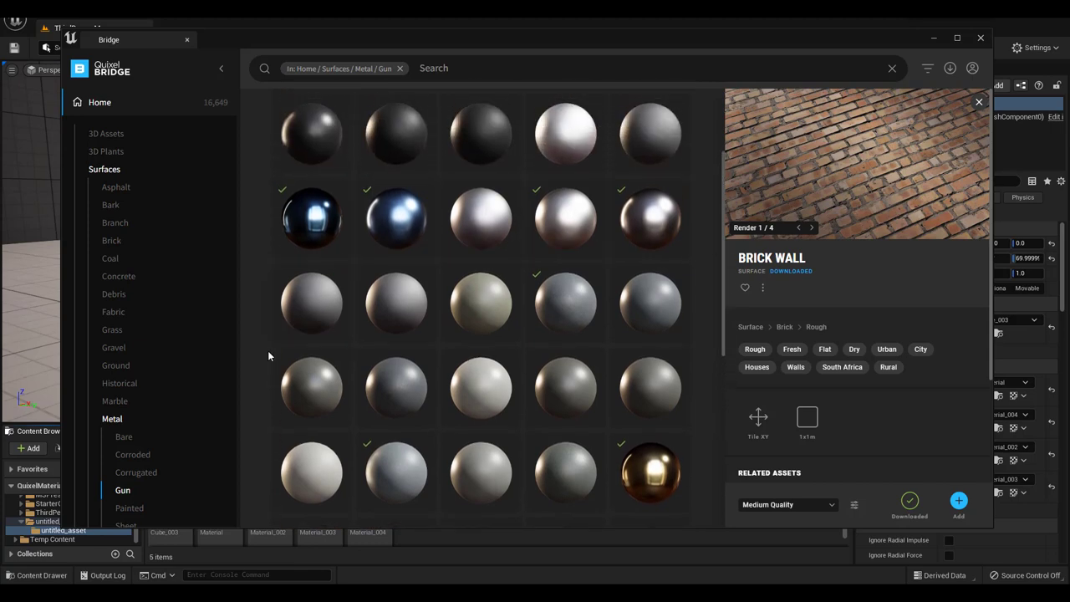
Pick the Rough Asphalt surface from the rough asphalt category, download it at Medium Quality and add it to the project
click(124, 192)
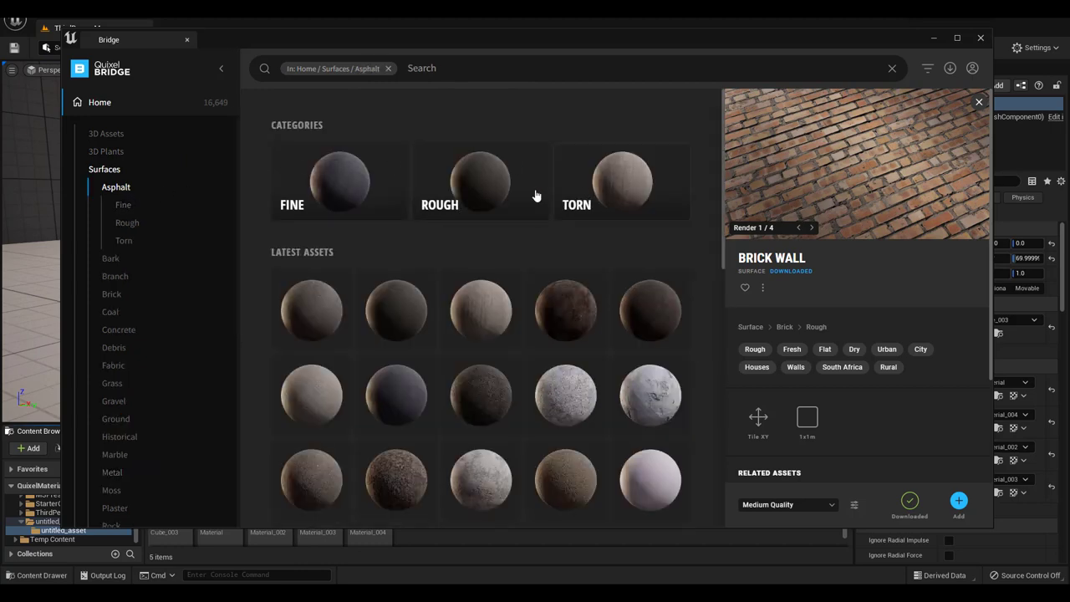
click(481, 191)
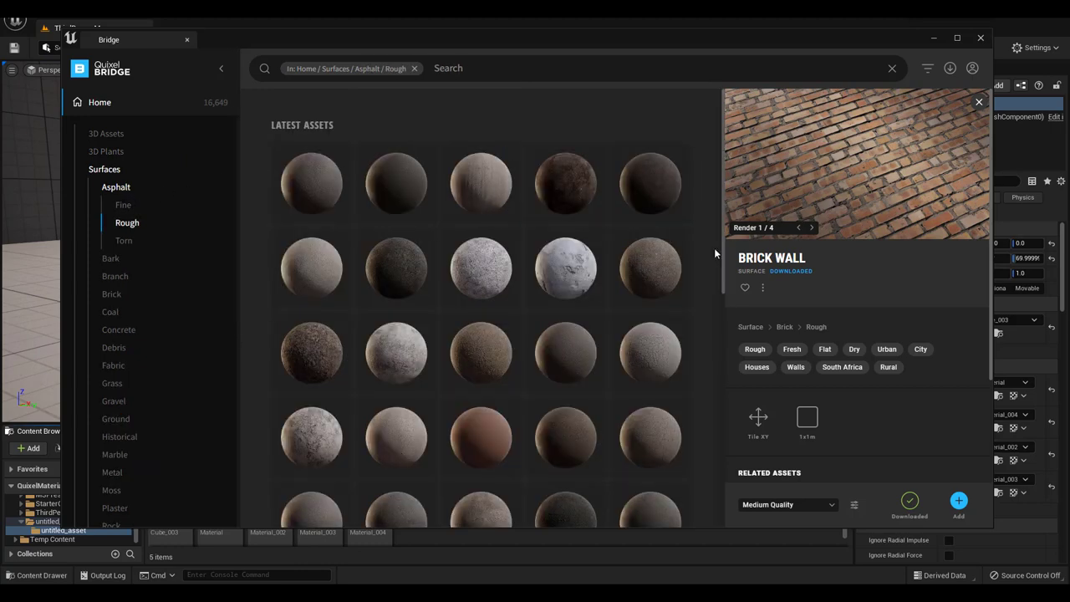
mouse_move(721, 233)
mouse_down()
mouse_move(722, 261)
mouse_move(722, 248)
mouse_up()
click(402, 235)
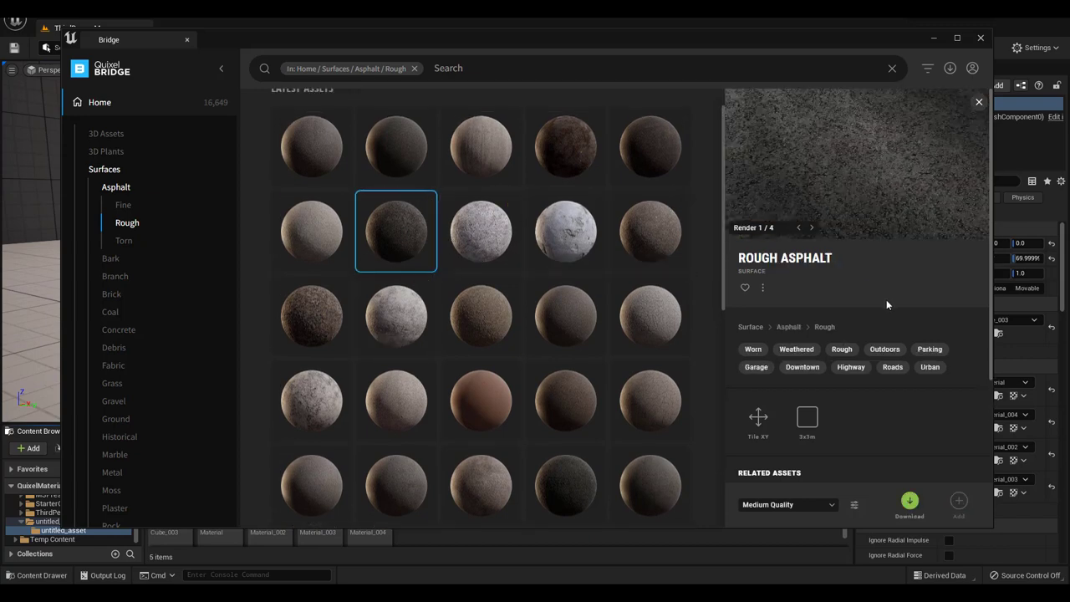
click(910, 503)
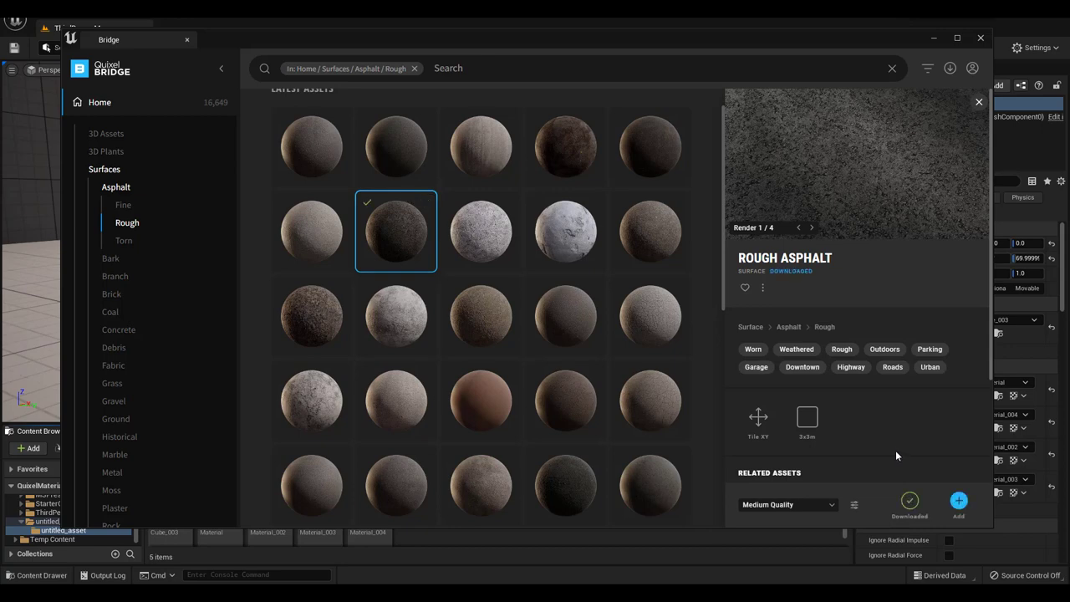
click(958, 506)
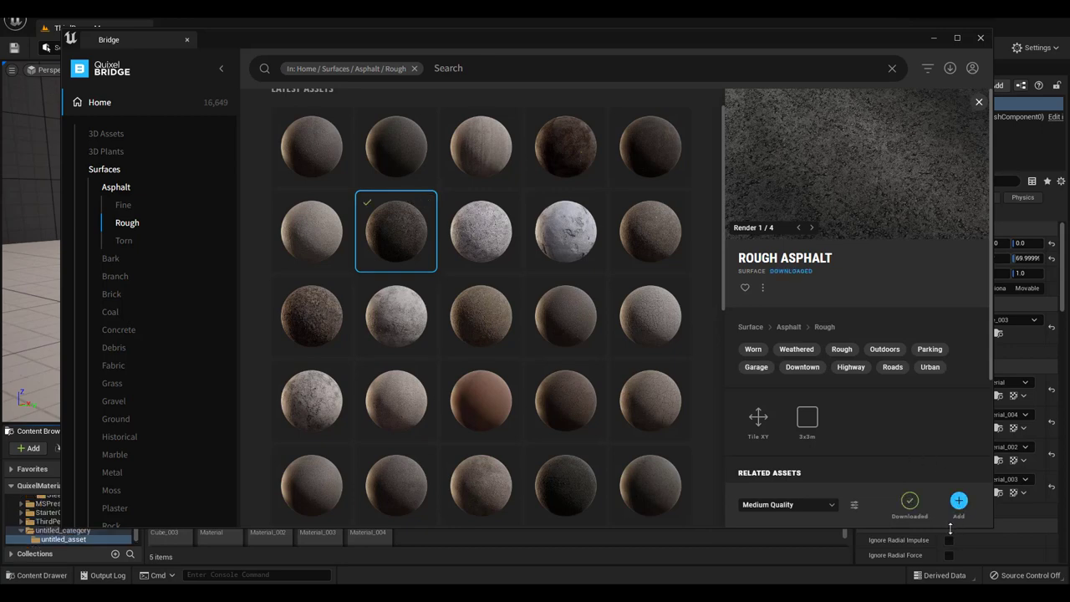
click(835, 506)
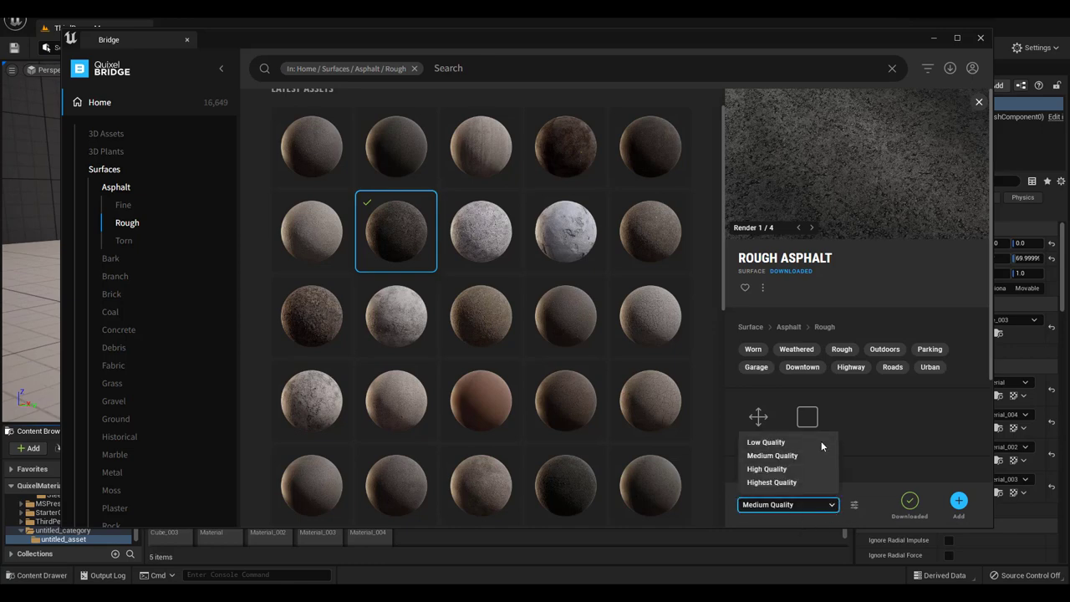
click(833, 507)
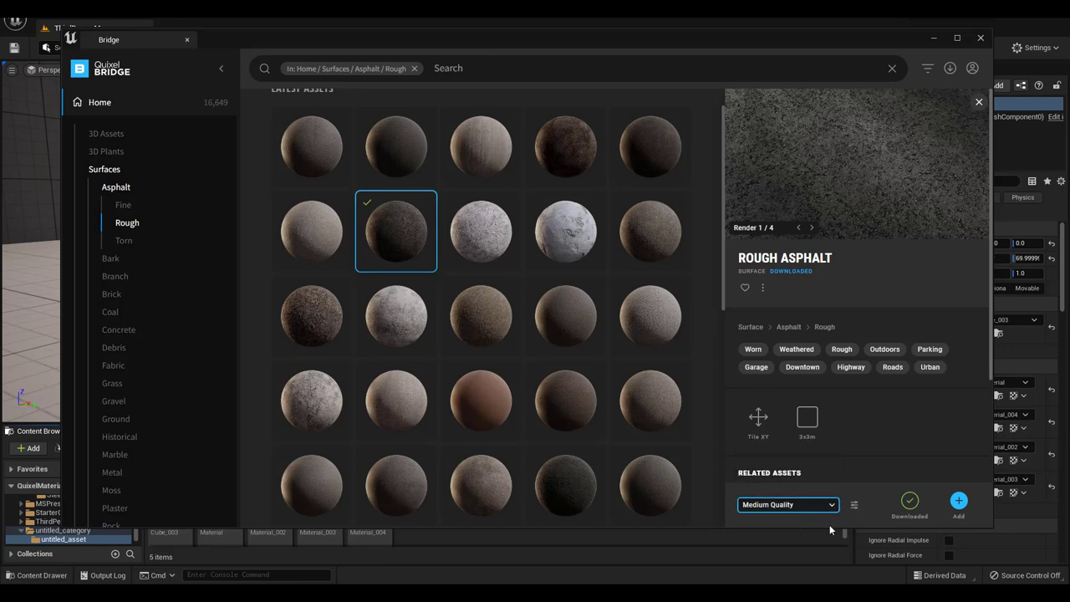
Return from Quixel Bridge to the Unreal level editor and open the Rough_Asphalt folder in Content > Megascans > Surfaces
click(933, 40)
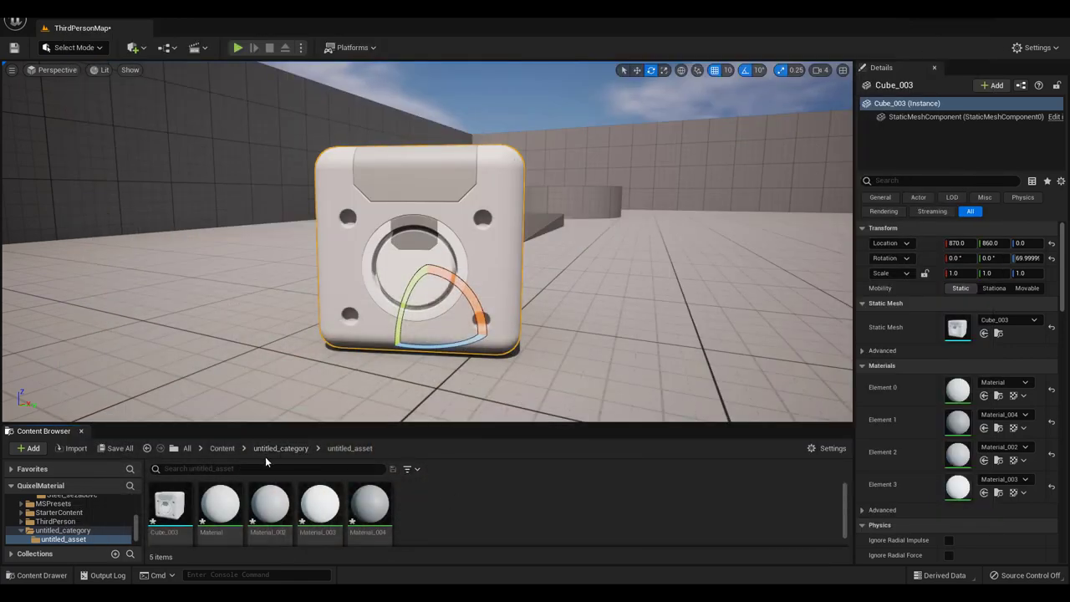
click(223, 449)
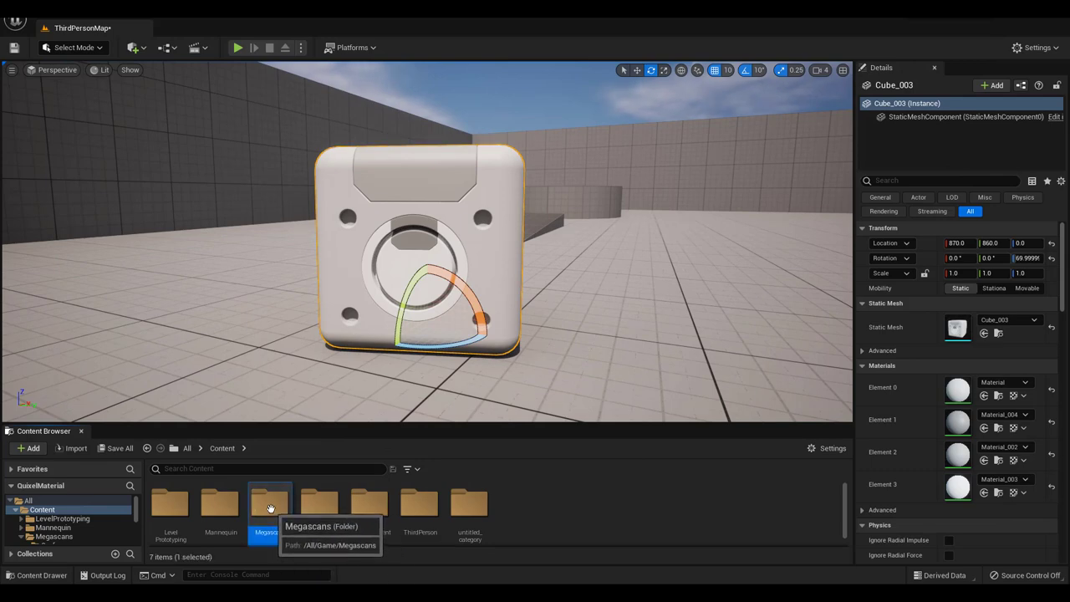
double_click(272, 502)
double_click(171, 506)
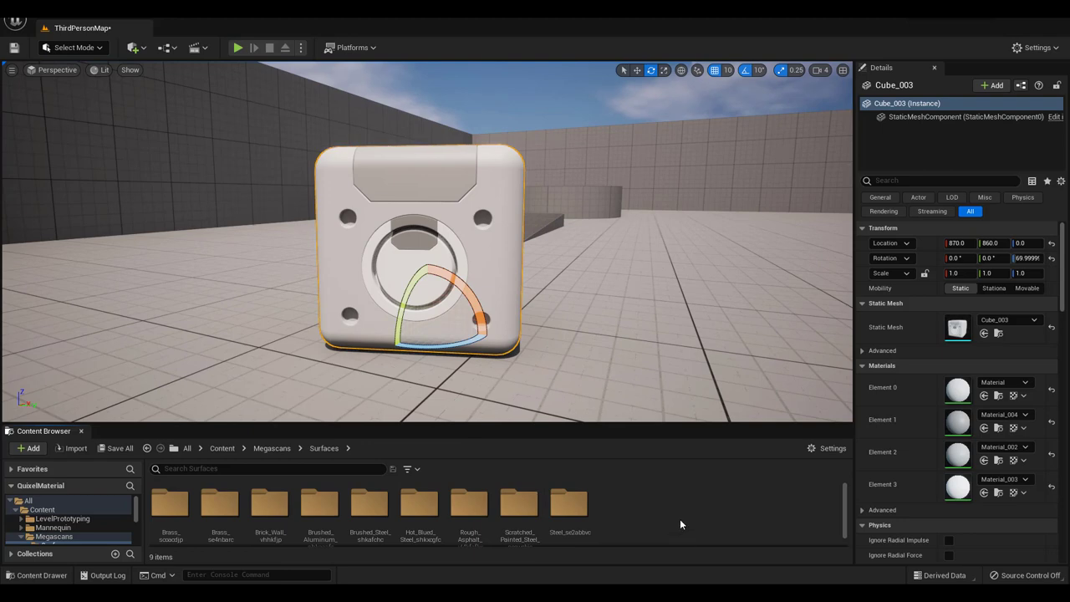
scroll(679, 523, down, 1)
double_click(465, 534)
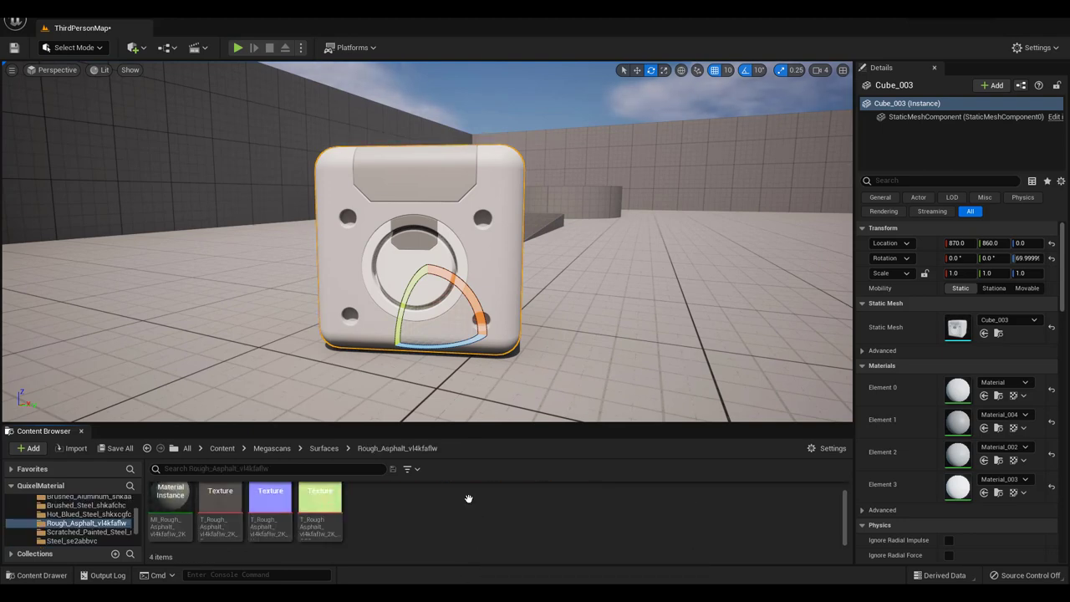
Assign the MI_Rough_Asphalt material instance to Element 0 of Cube_003 and inspect the texture scale on the cube
drag(484, 424, 474, 382)
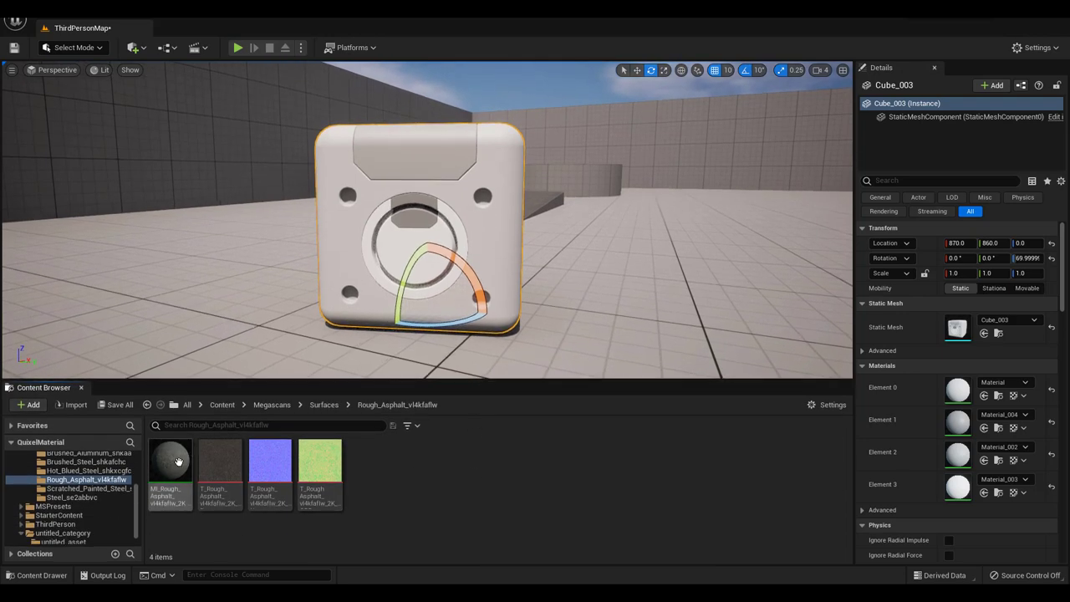
drag(172, 466, 954, 390)
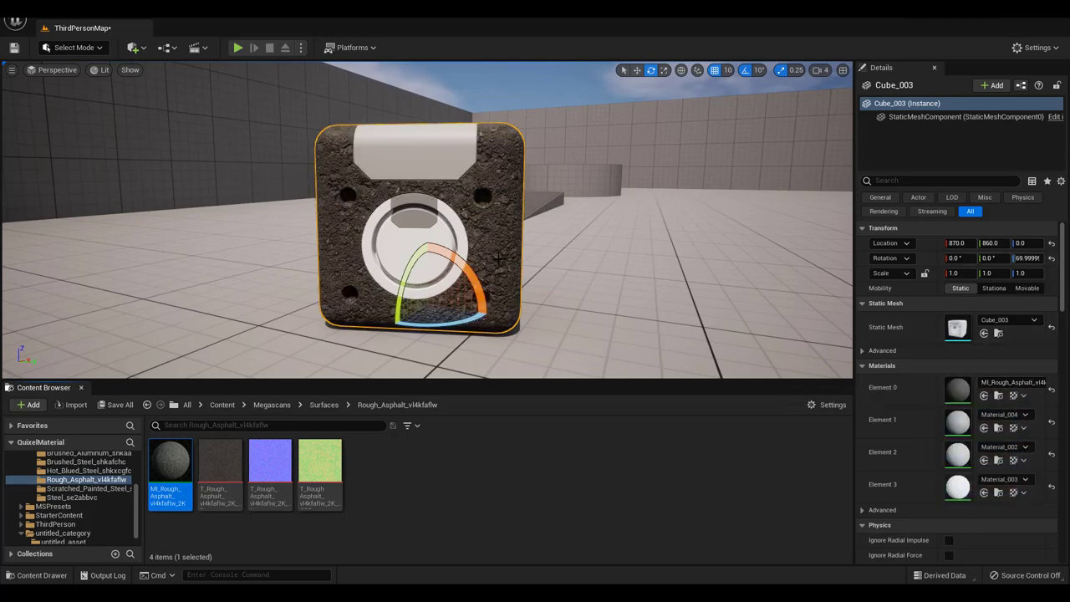
alt+drag(523, 233, 430, 339)
alt+drag(414, 288, 511, 236)
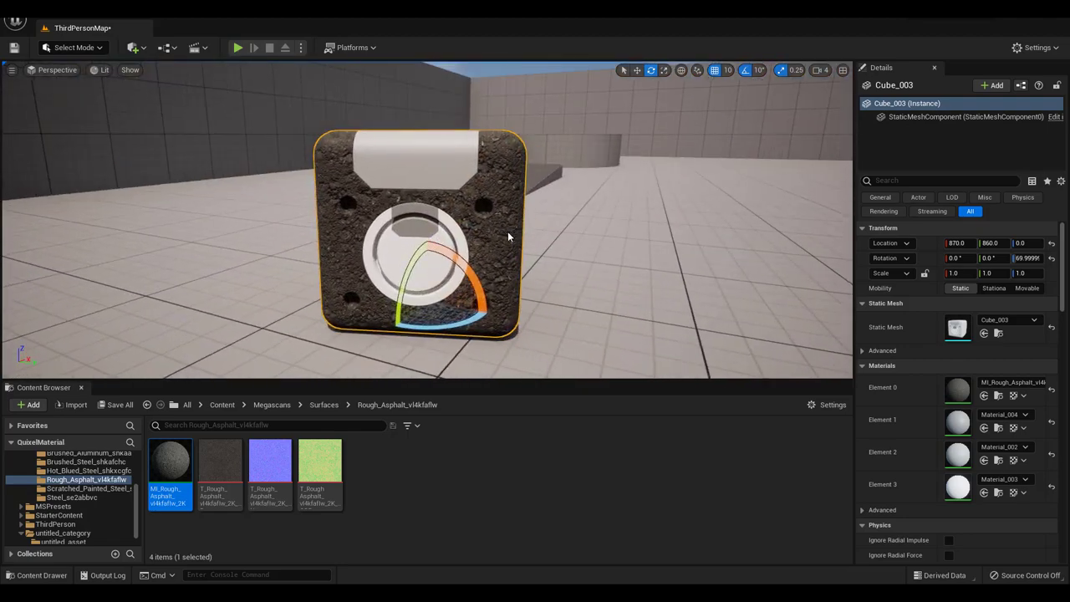
scroll(508, 237, up, 6)
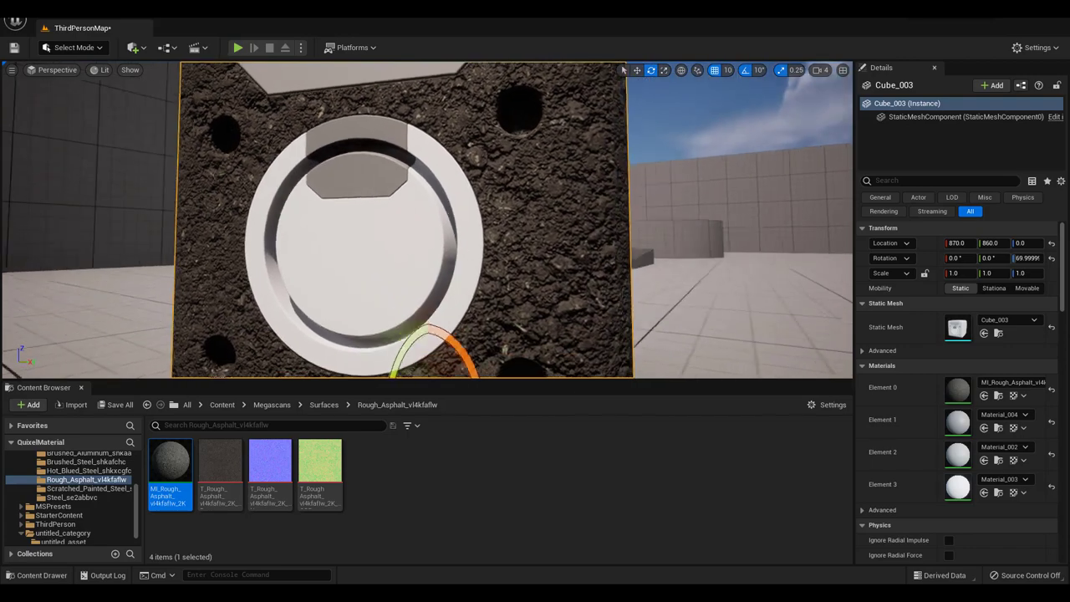
alt+drag(508, 237, 518, 246)
scroll(508, 237, up, 3)
scroll(509, 236, down, 3)
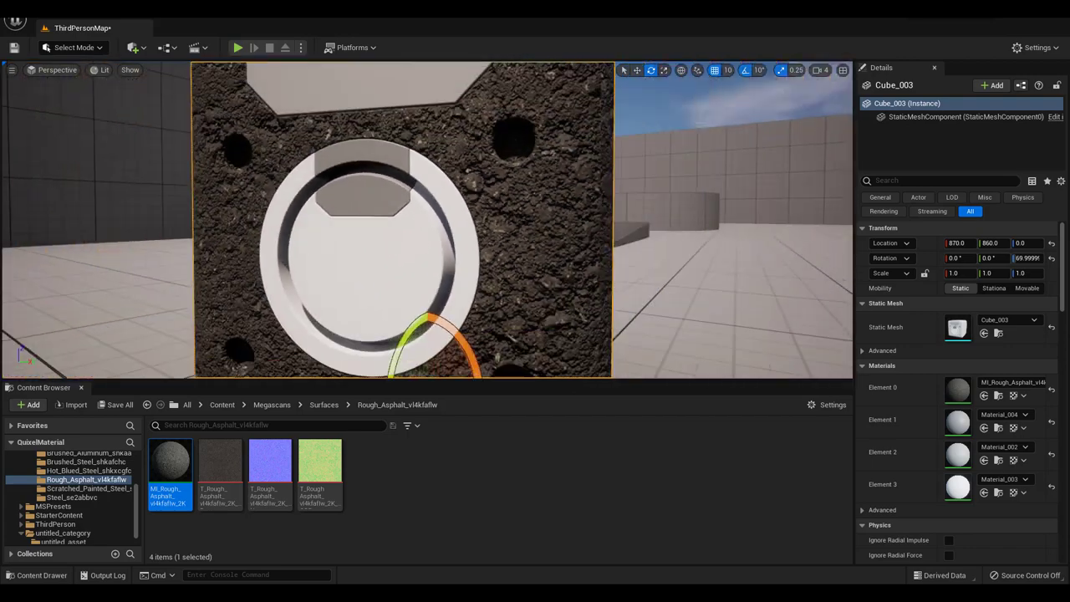
scroll(520, 226, down, 5)
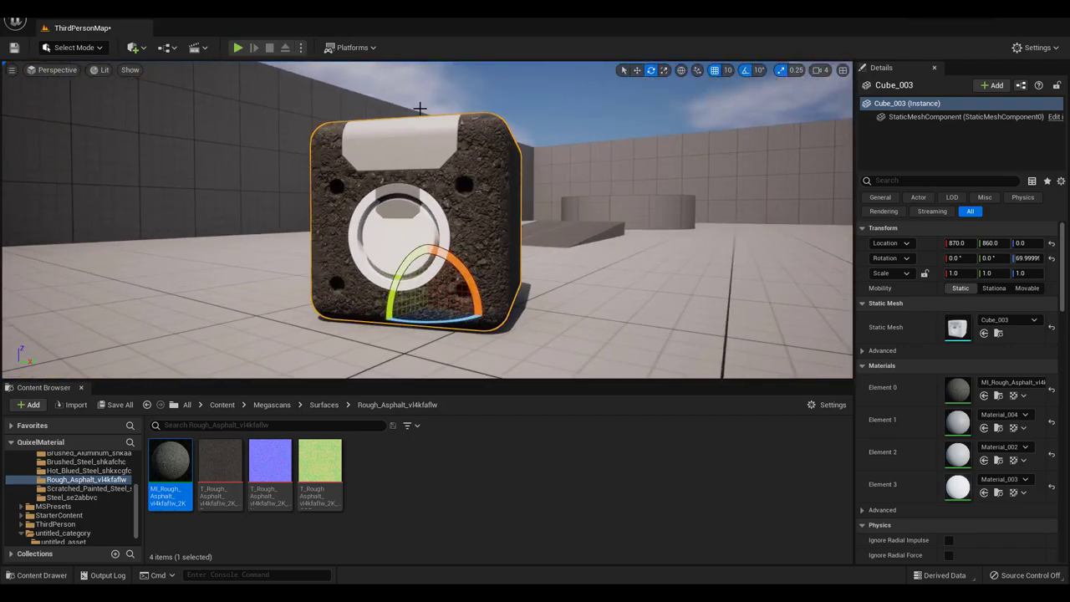
Start the UV Layout tool in Modeling mode on Cube_003 and set the UV layout scale to 3.0
click(76, 48)
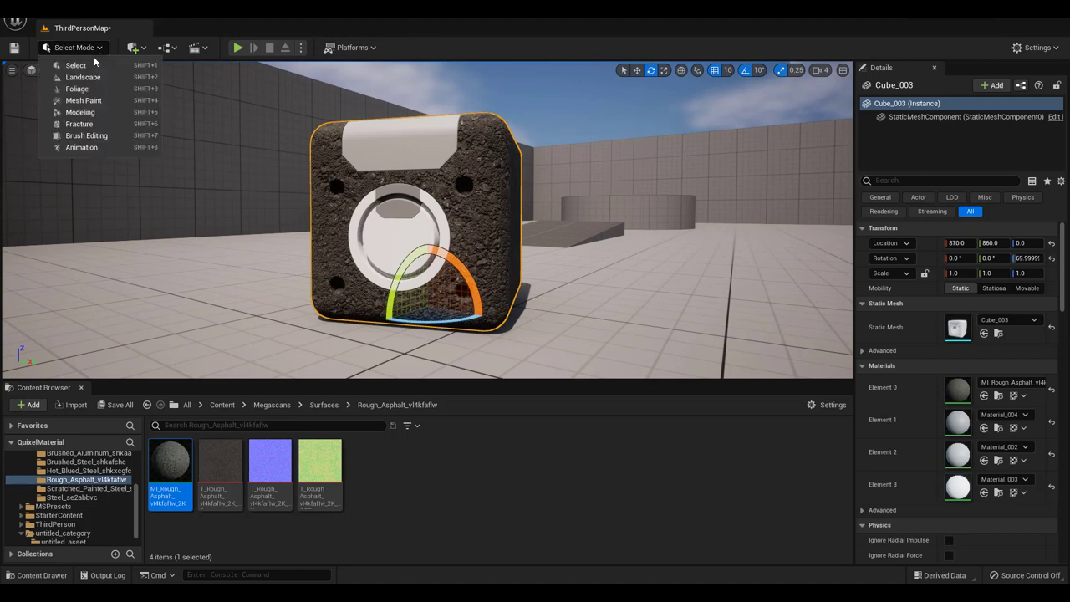
click(96, 117)
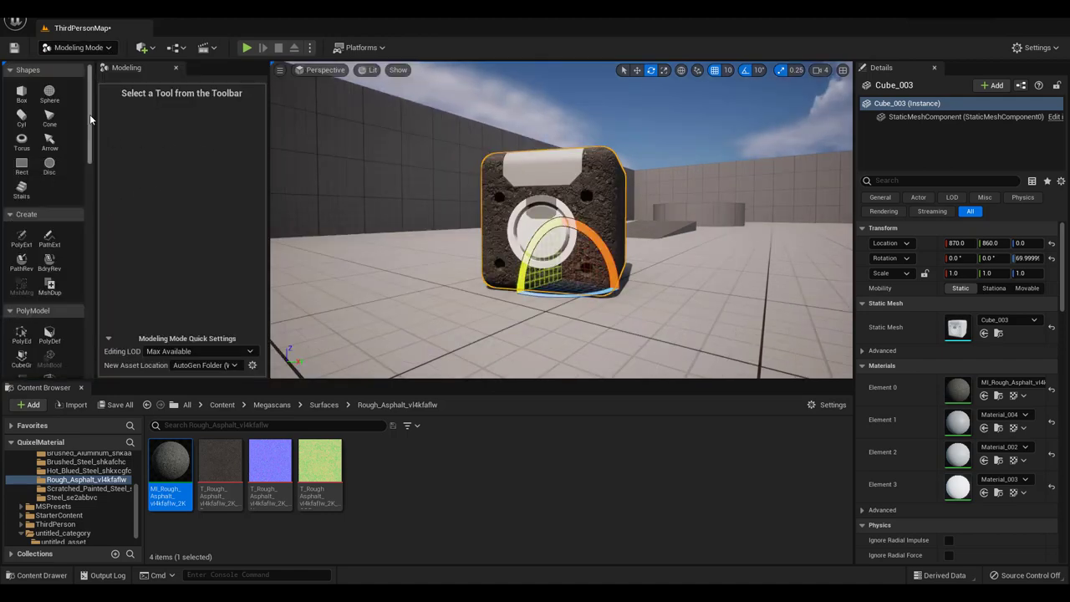
drag(90, 114, 98, 313)
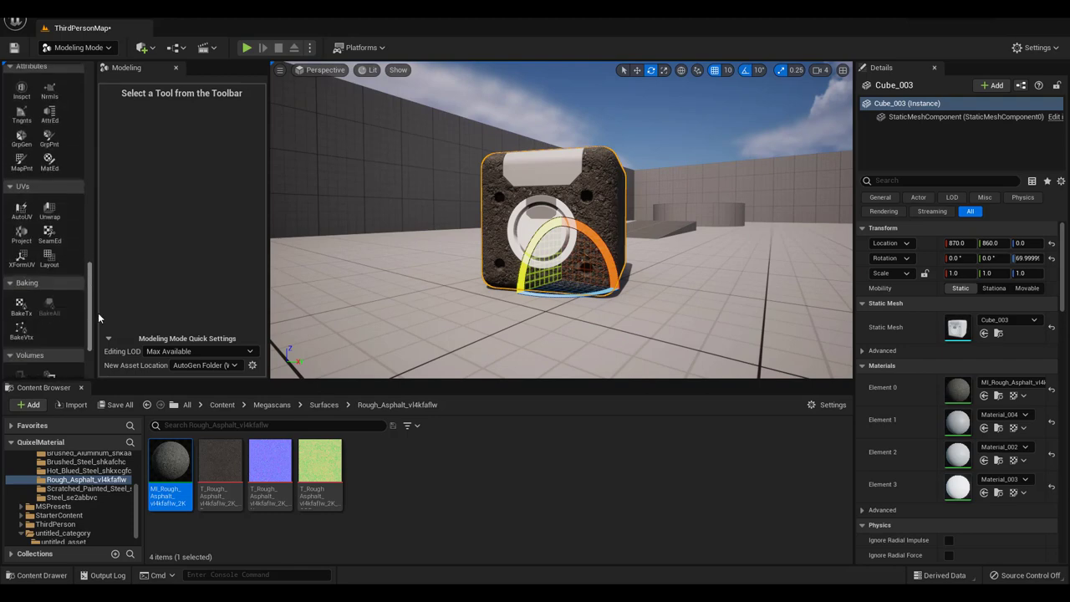
click(50, 264)
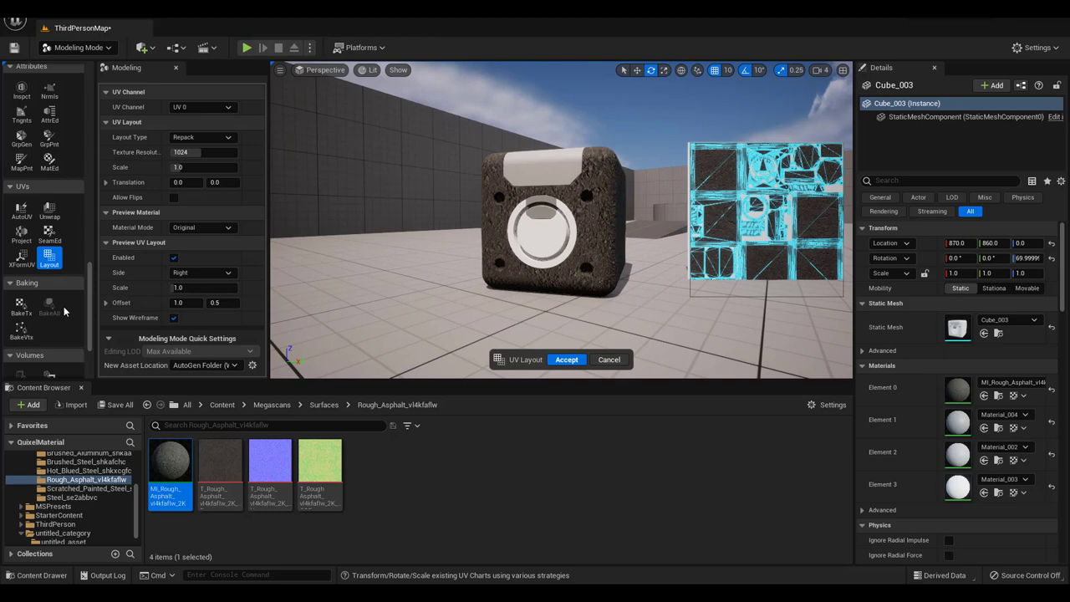
click(201, 167)
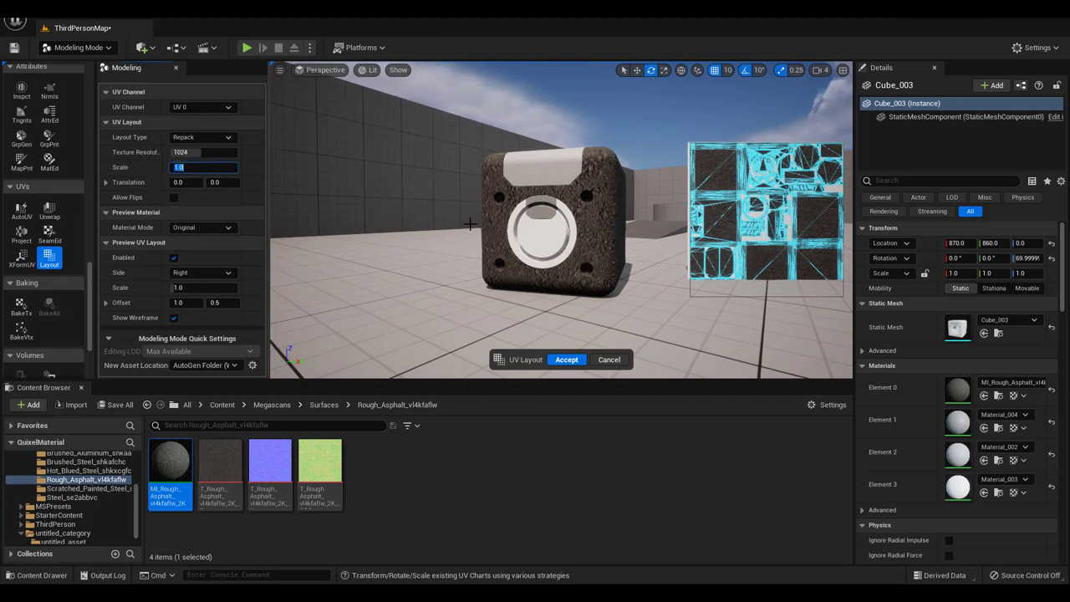
key(Return)
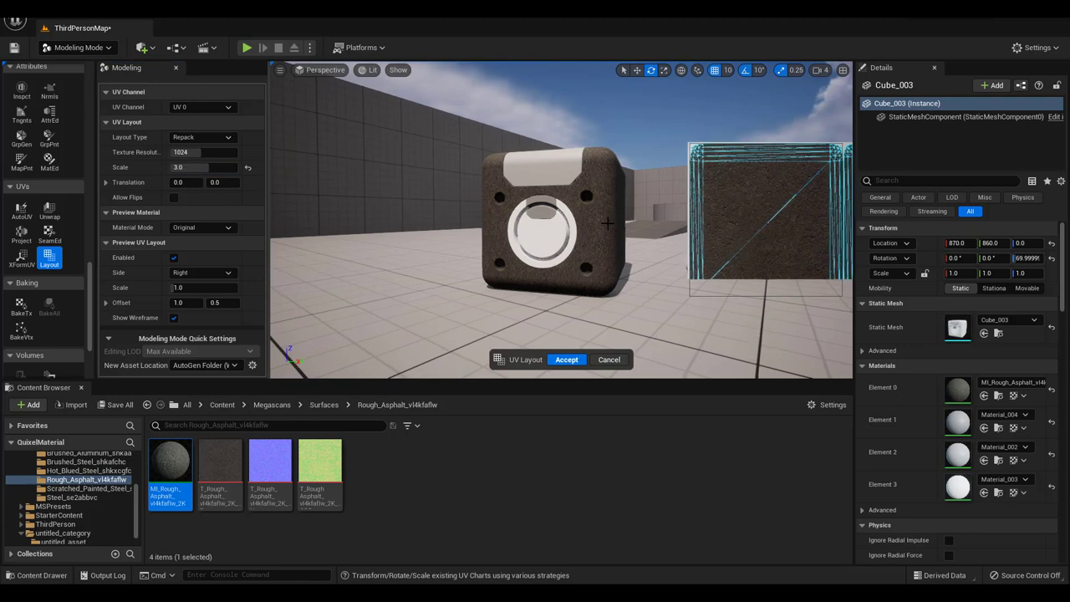
Inspect the rescaled texture on the cube, then accept the UV layout and return to Select mode
scroll(609, 222, up, 2)
scroll(609, 223, up, 8)
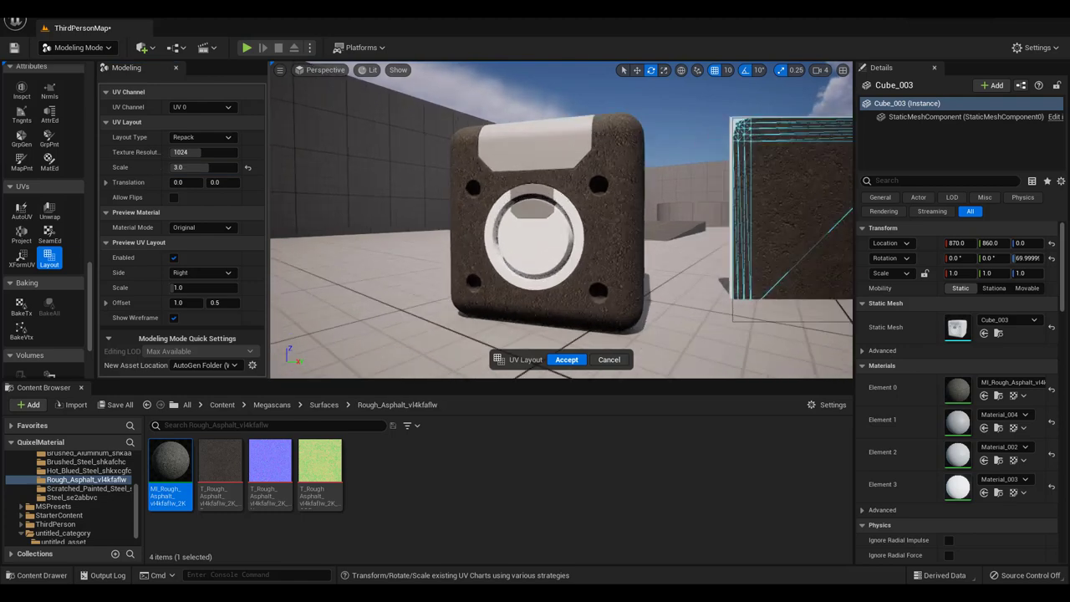
scroll(627, 217, down, 8)
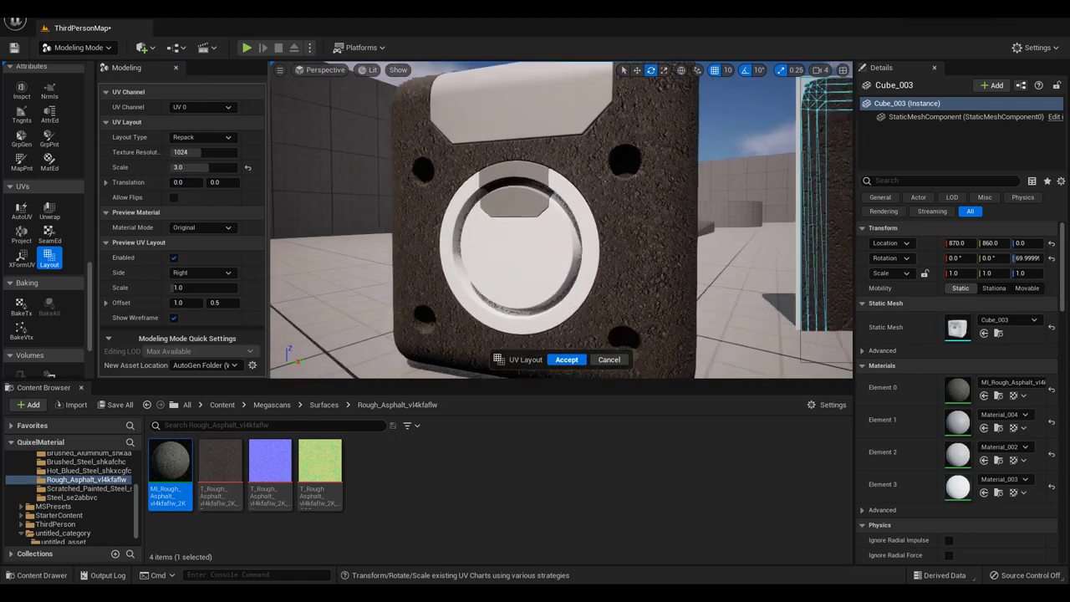
alt+drag(584, 224, 649, 301)
alt+drag(577, 251, 533, 182)
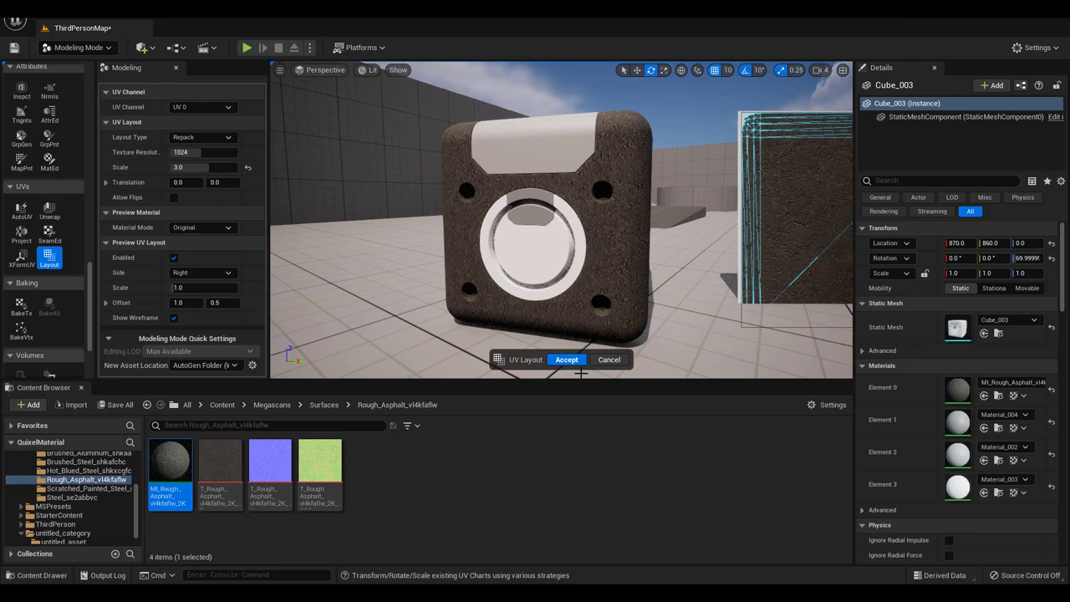
click(567, 360)
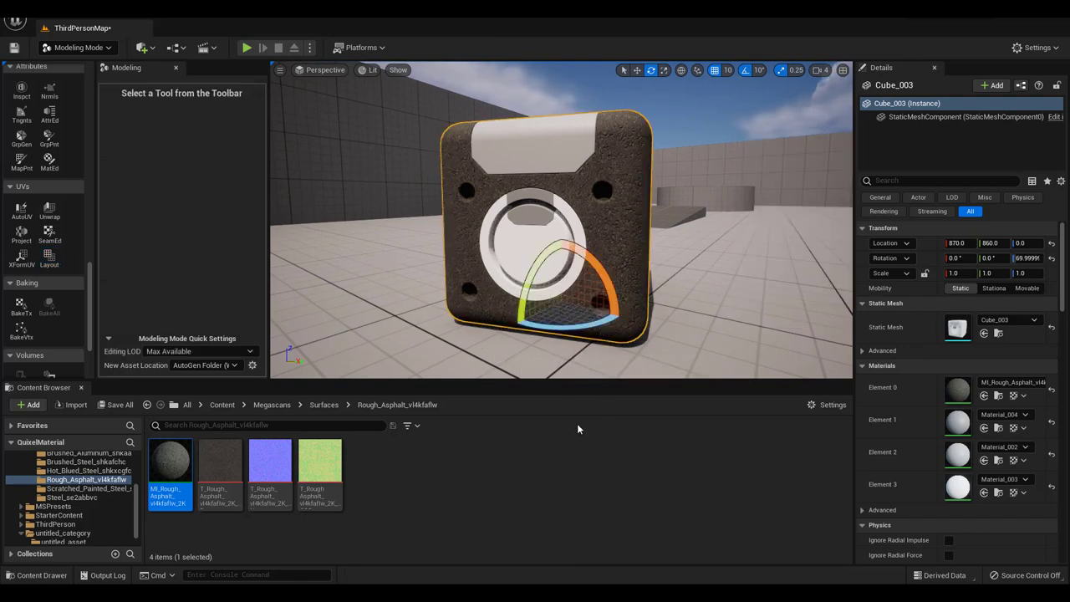
click(90, 47)
click(92, 56)
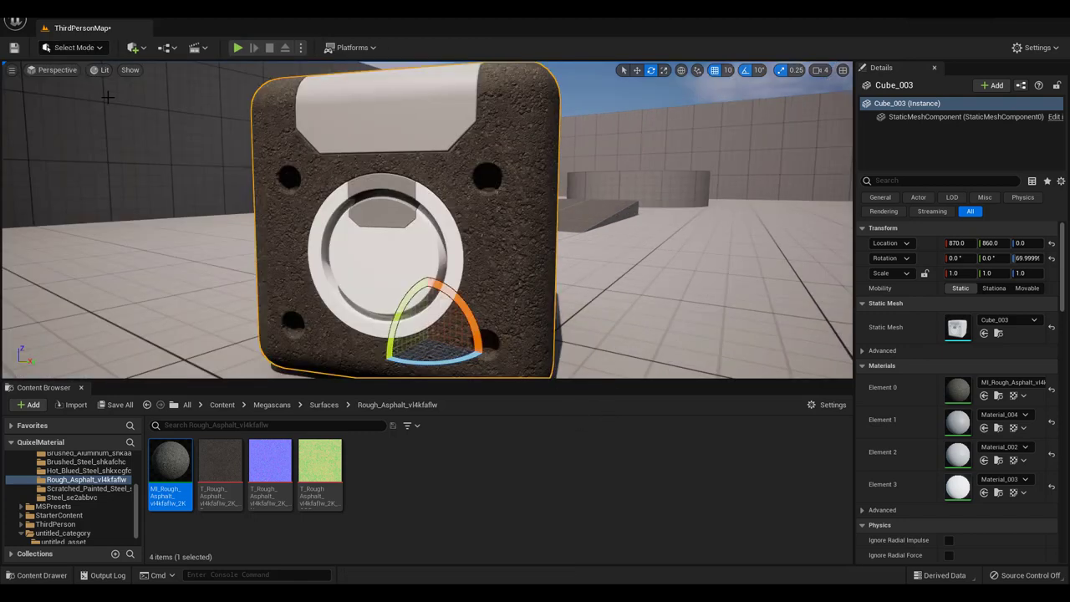
scroll(520, 252, down, 5)
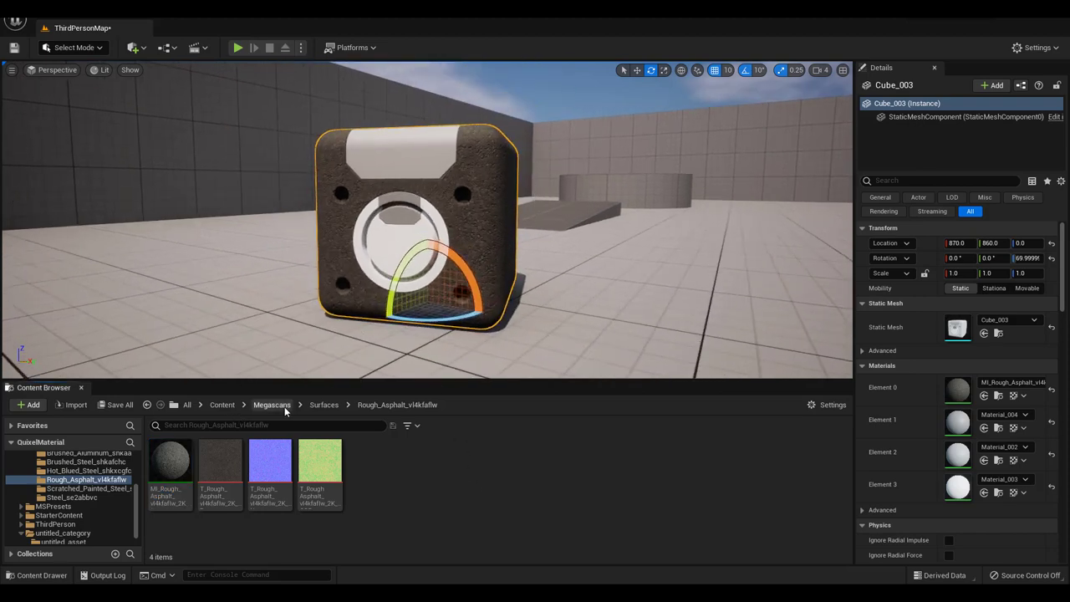
Assign the MI_Hot_Blued_Steel material instance from the Hot_Blued_Steel surface folder to Element 0 of Cube_003
click(324, 407)
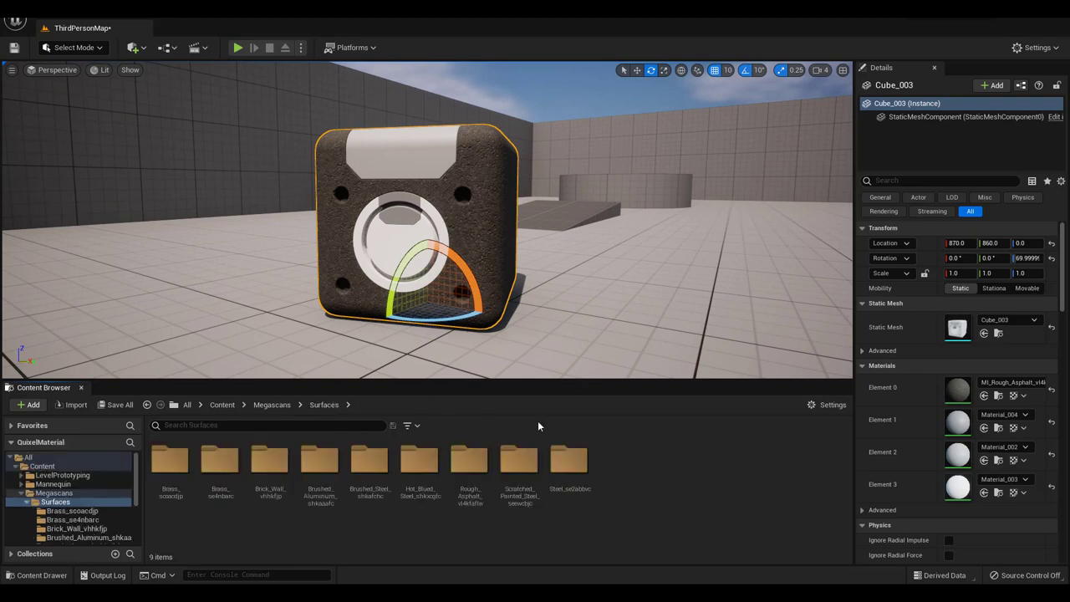
double_click(422, 497)
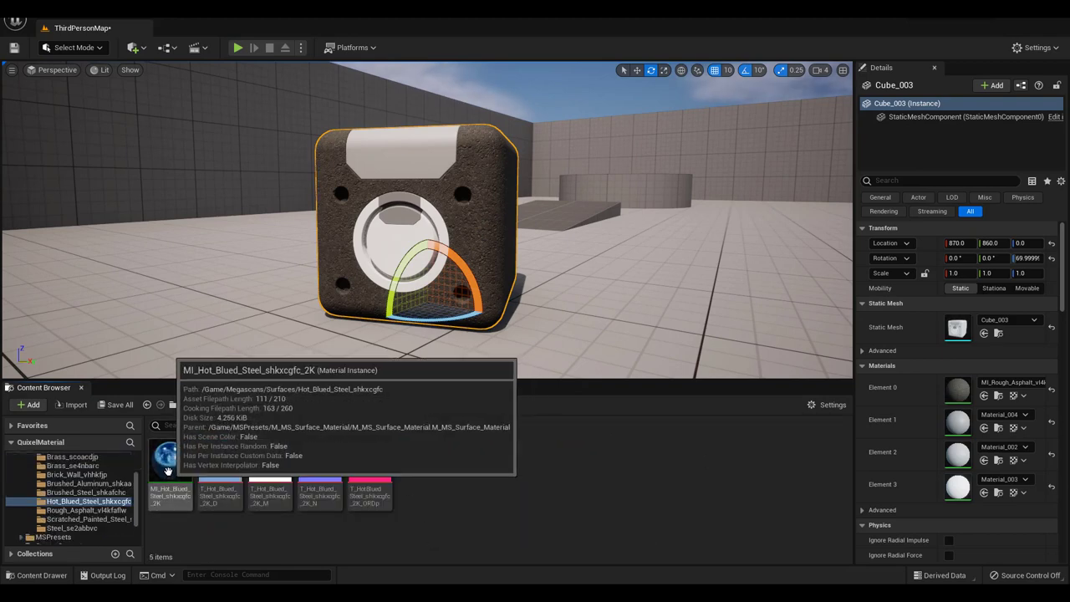
drag(170, 468, 962, 390)
Assign the MI_Brushed_Aluminum material instance from the Brushed_Aluminum surface folder to Element 2 and Element 3 of Cube_003
click(326, 406)
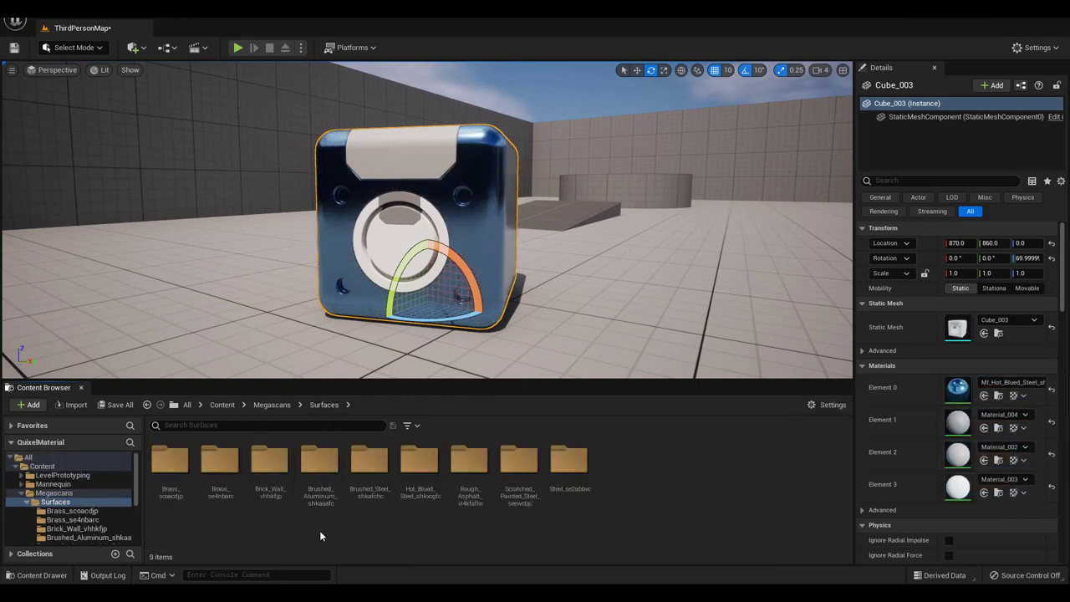
double_click(318, 492)
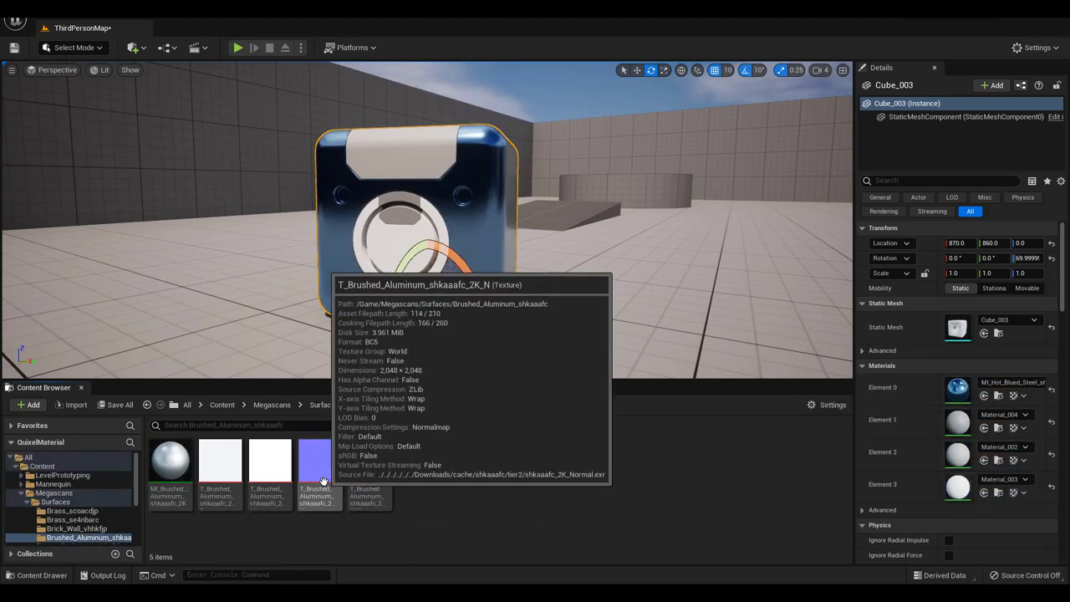
click(171, 464)
drag(171, 464, 991, 460)
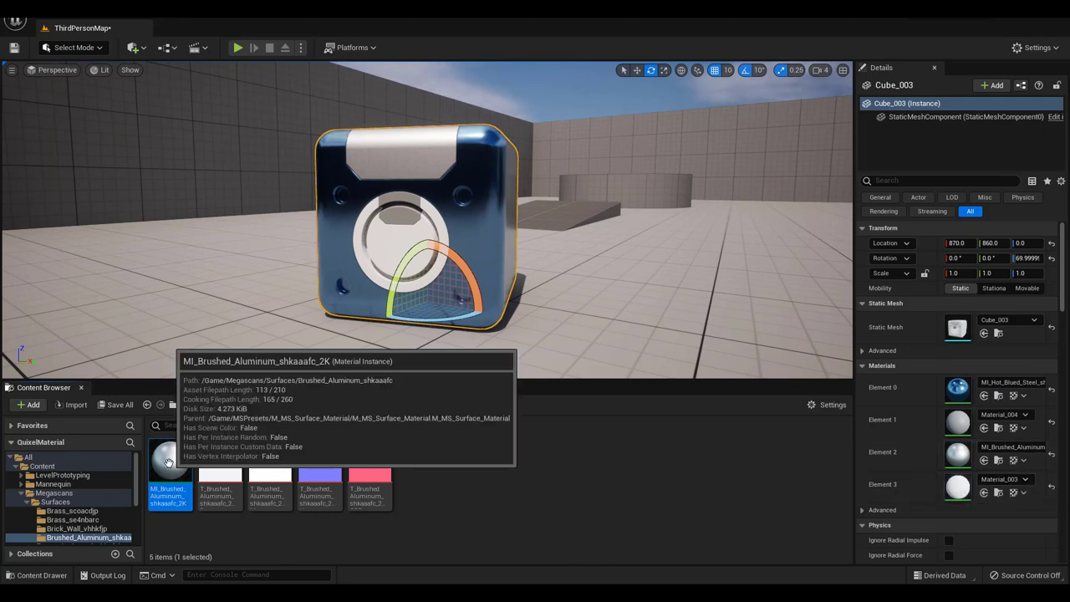
drag(168, 461, 980, 499)
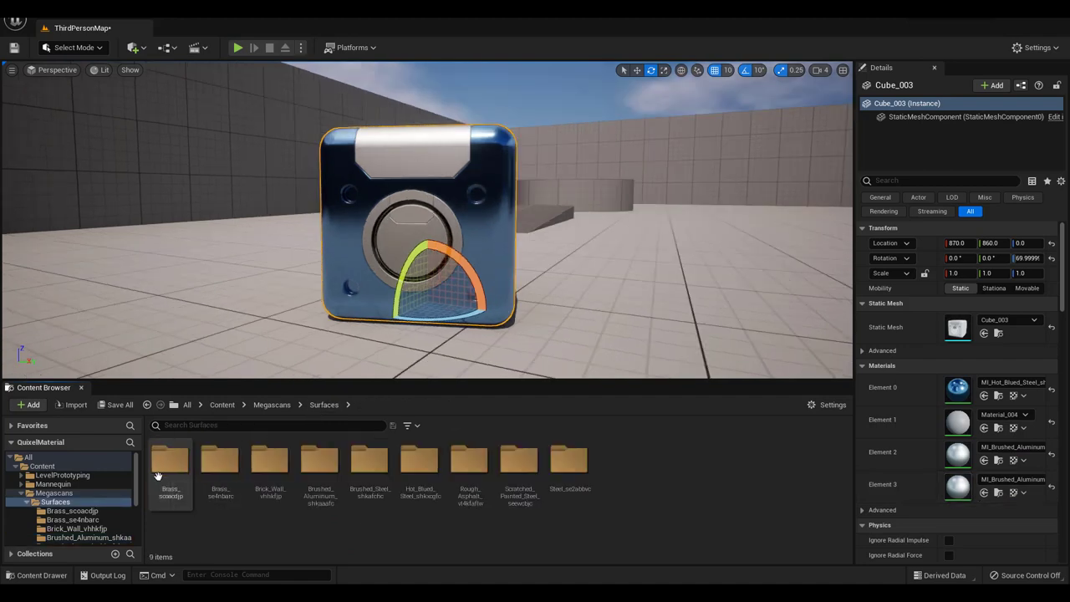
Assign the MI_Brass_scoacdjp_2K material instance from the Brass_scoacdjp surface folder to Element 1 of Cube_003
double_click(160, 472)
drag(167, 463, 880, 487)
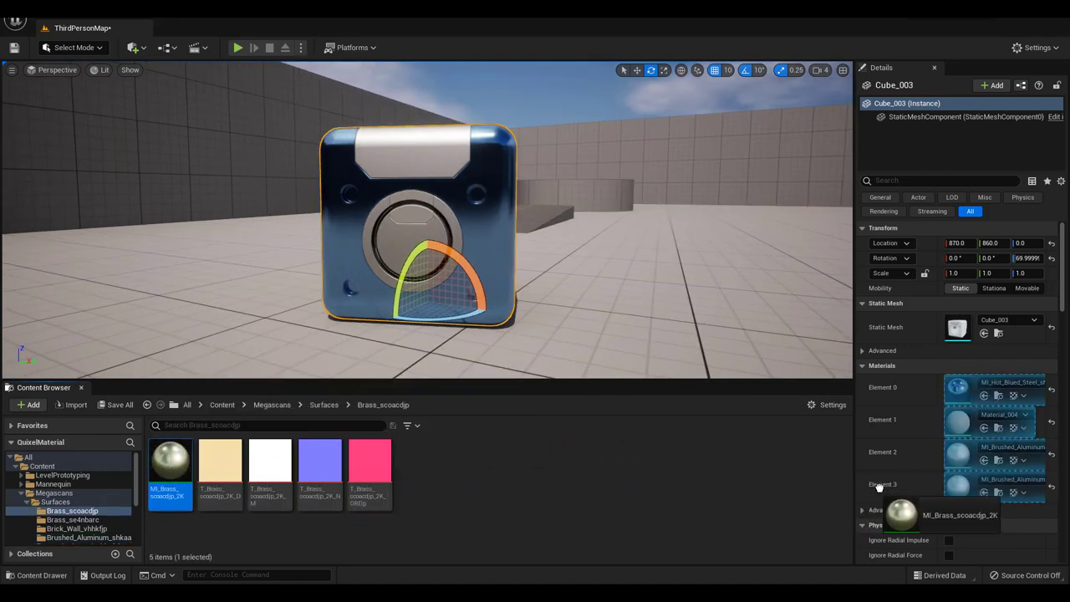
drag(981, 461, 988, 428)
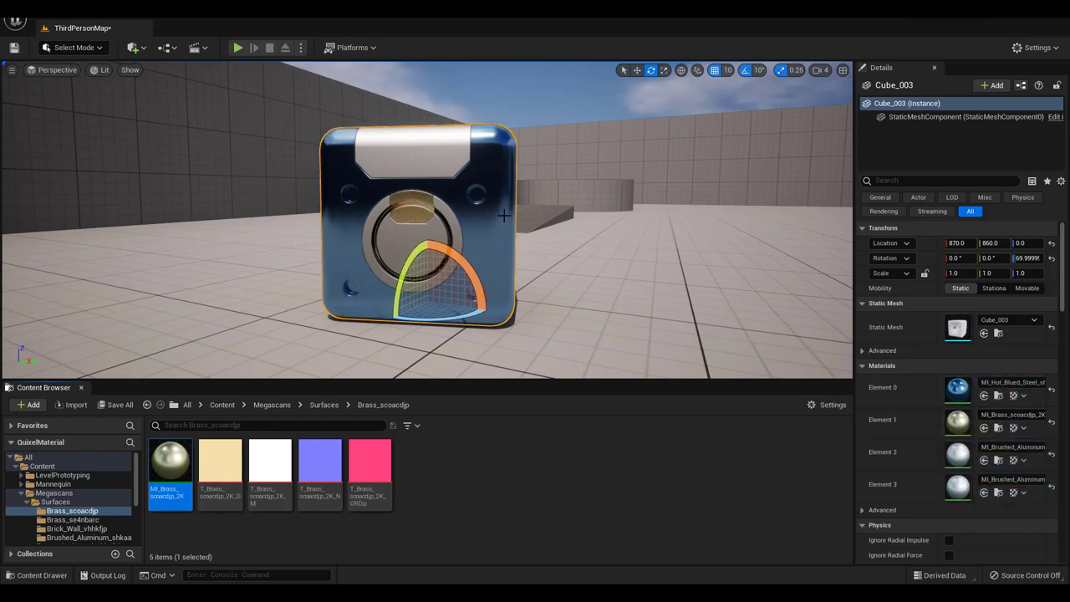
mouse_move(504, 215)
alt+mouse_down()
mouse_move(582, 209)
mouse_move(477, 205)
mouse_move(491, 203)
alt+mouse_up()
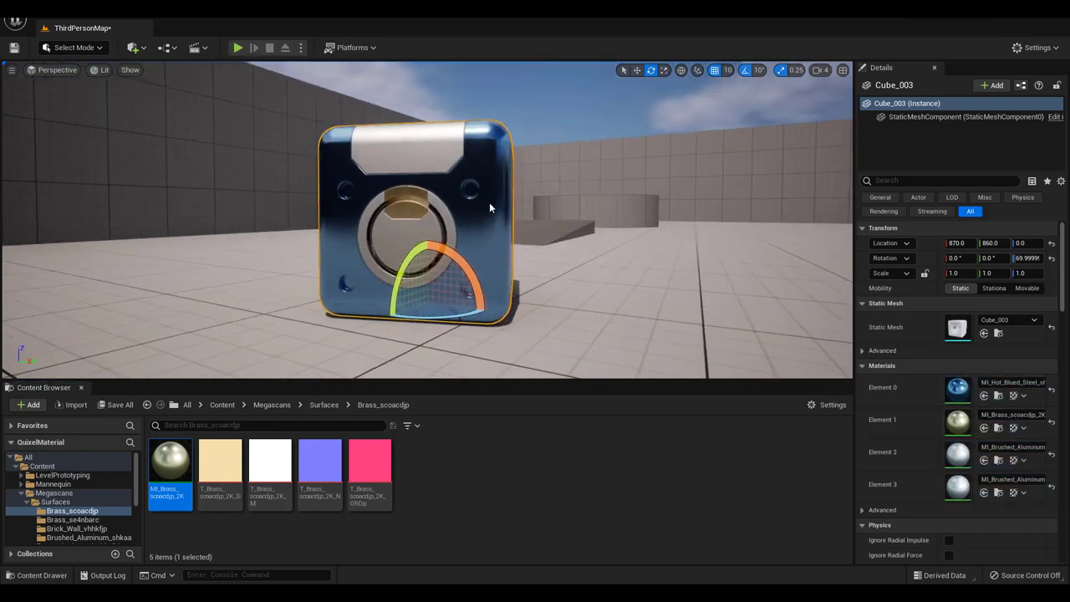
alt+right_drag(490, 207, 568, 208)
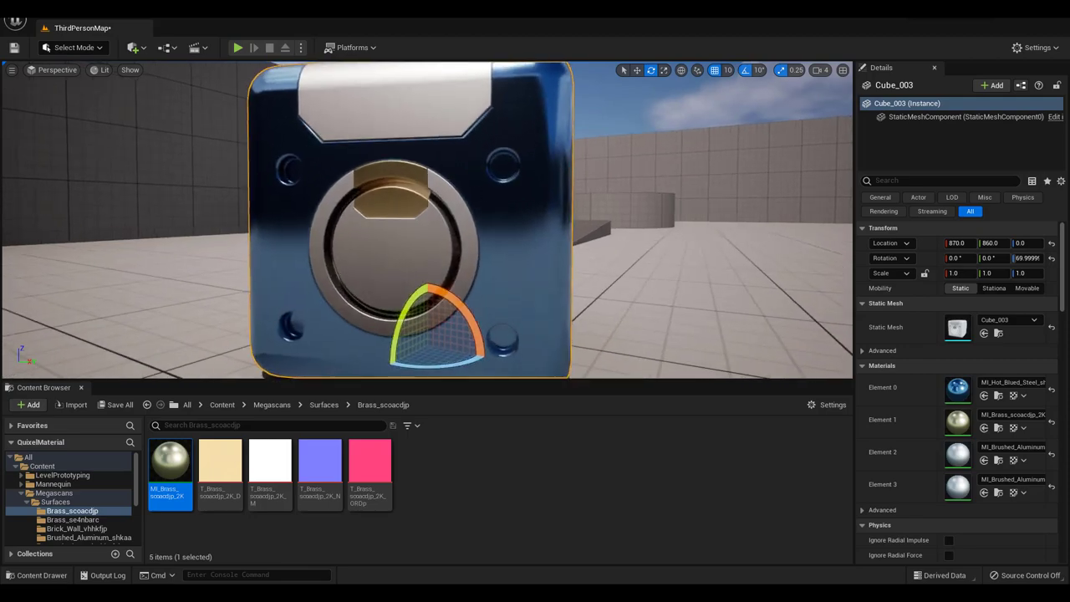